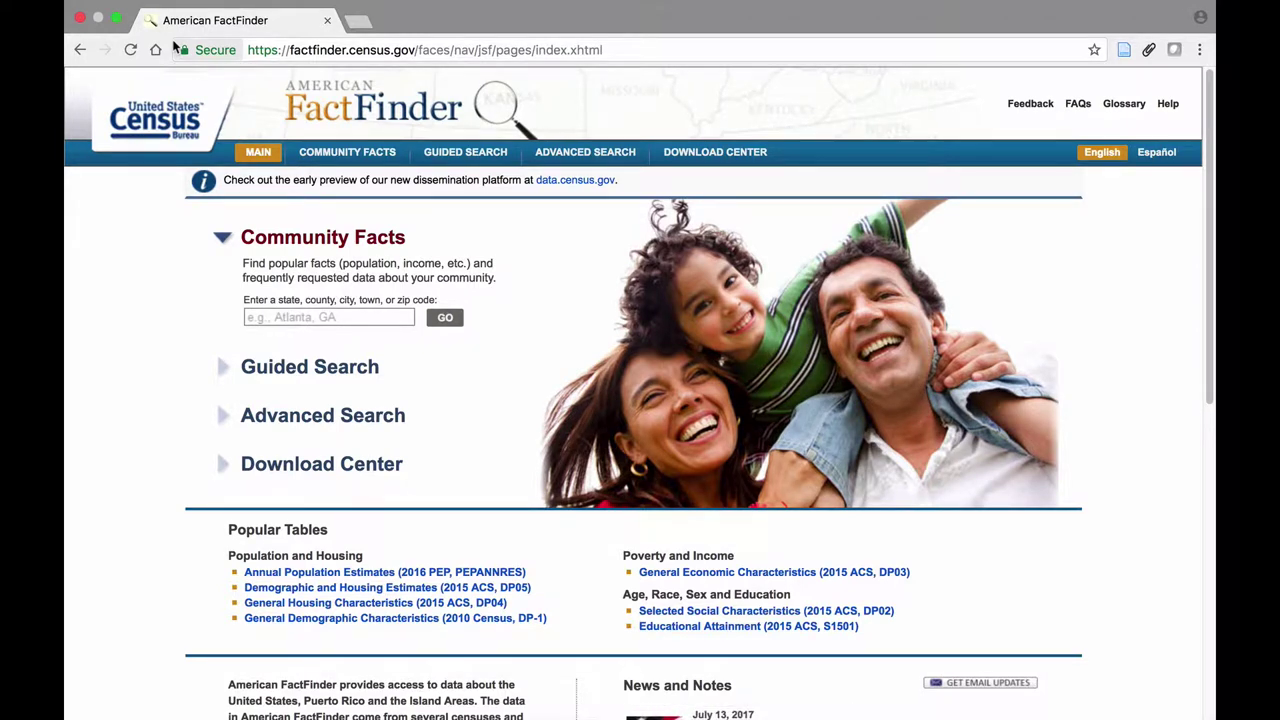
# Go to factfinder.census.gov and look up Community Facts for Vallejo city, California
pyautogui.write('fac')
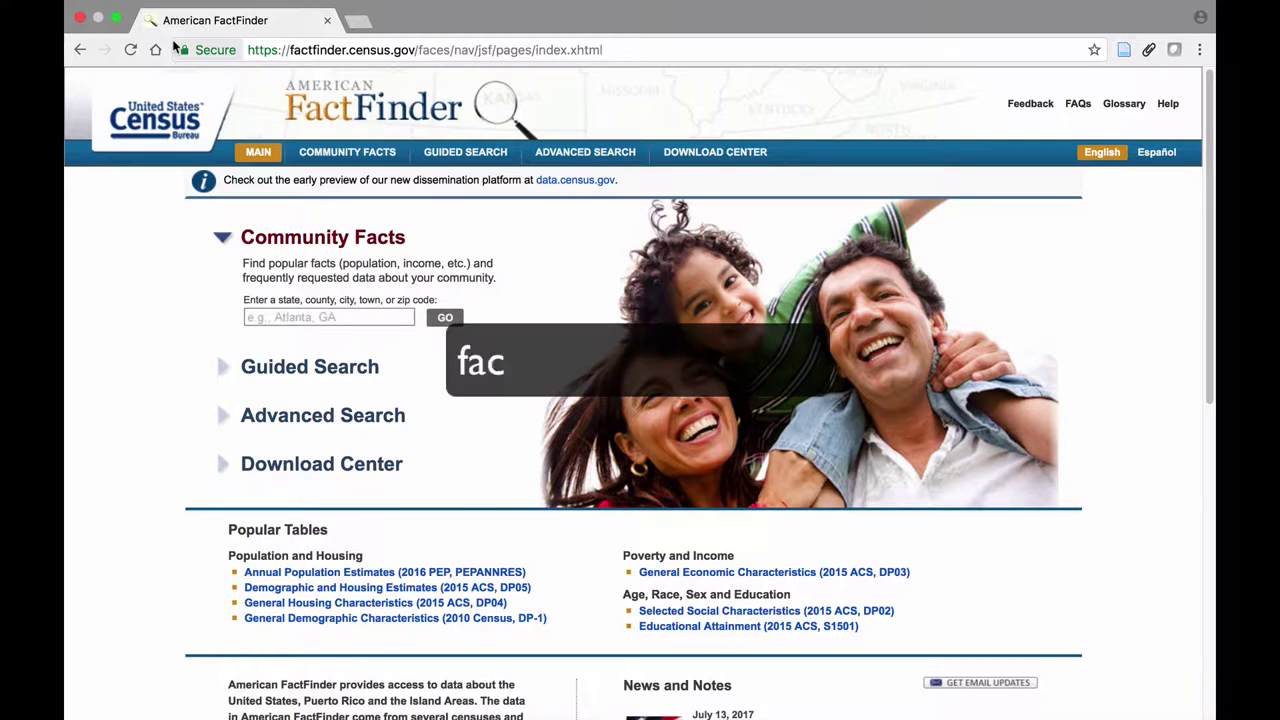
pyautogui.write('tfinder.census')
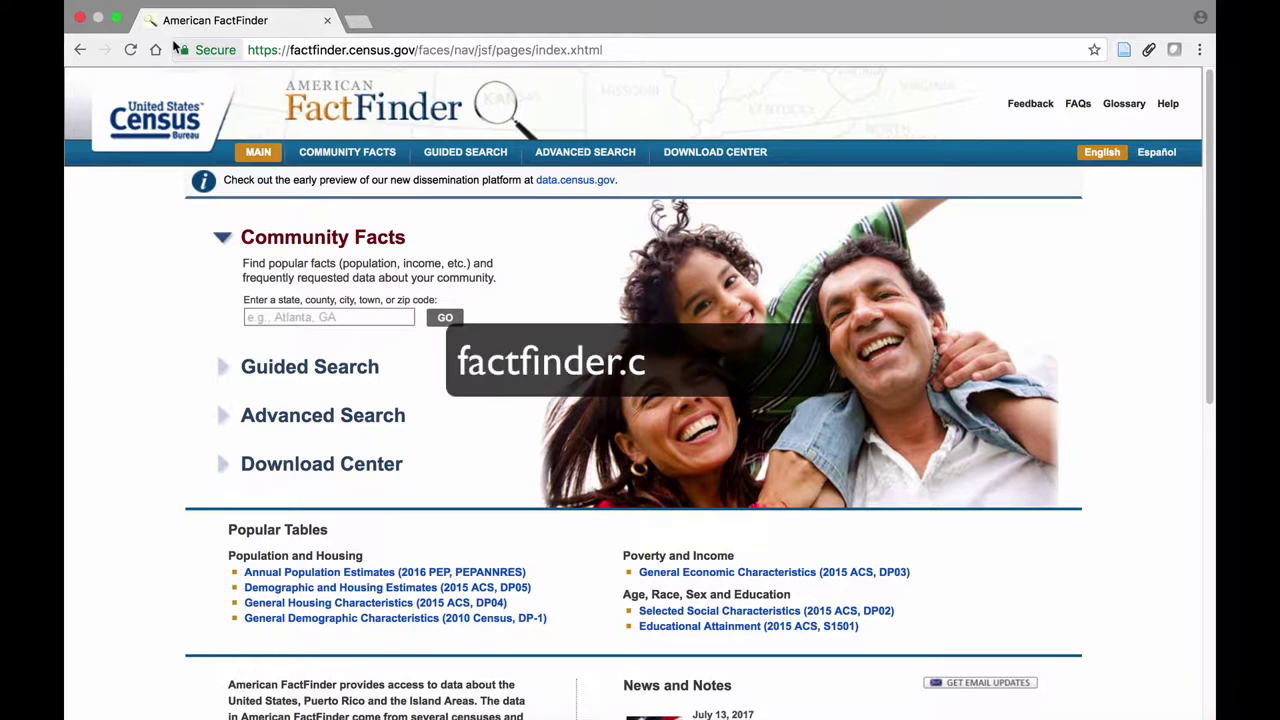
pyautogui.write('.gov')
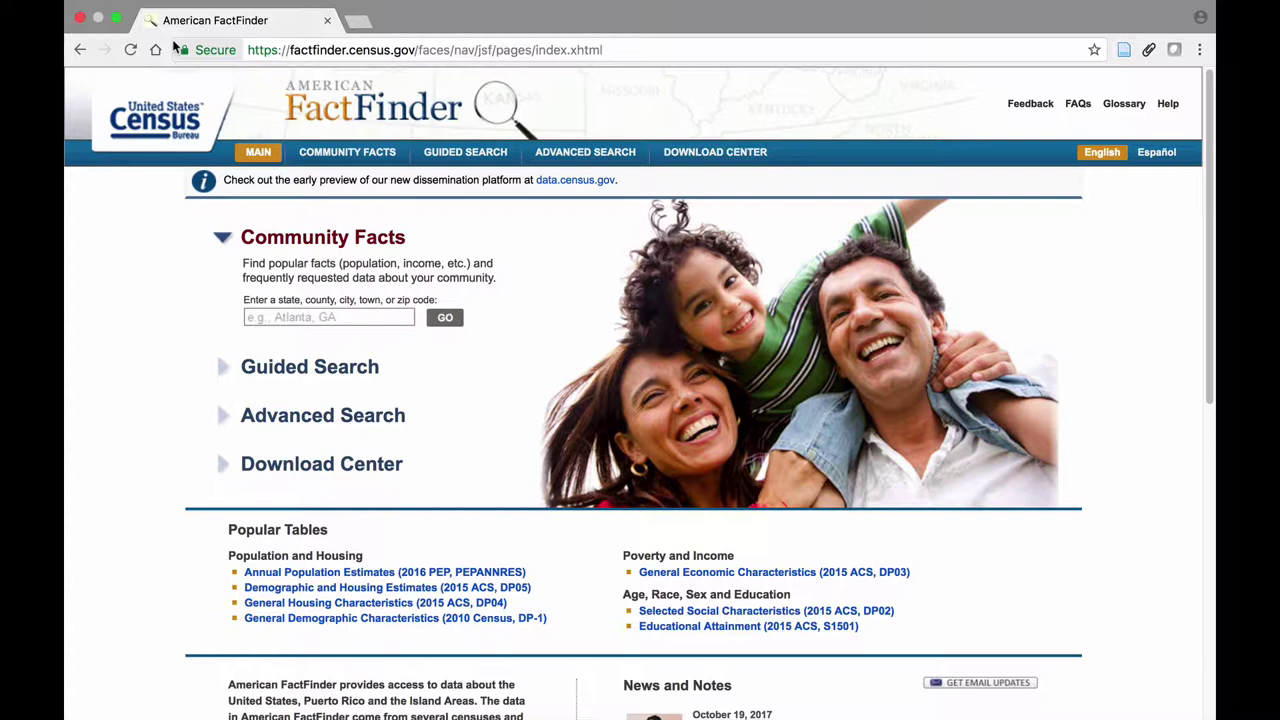
pyautogui.click(276, 318)
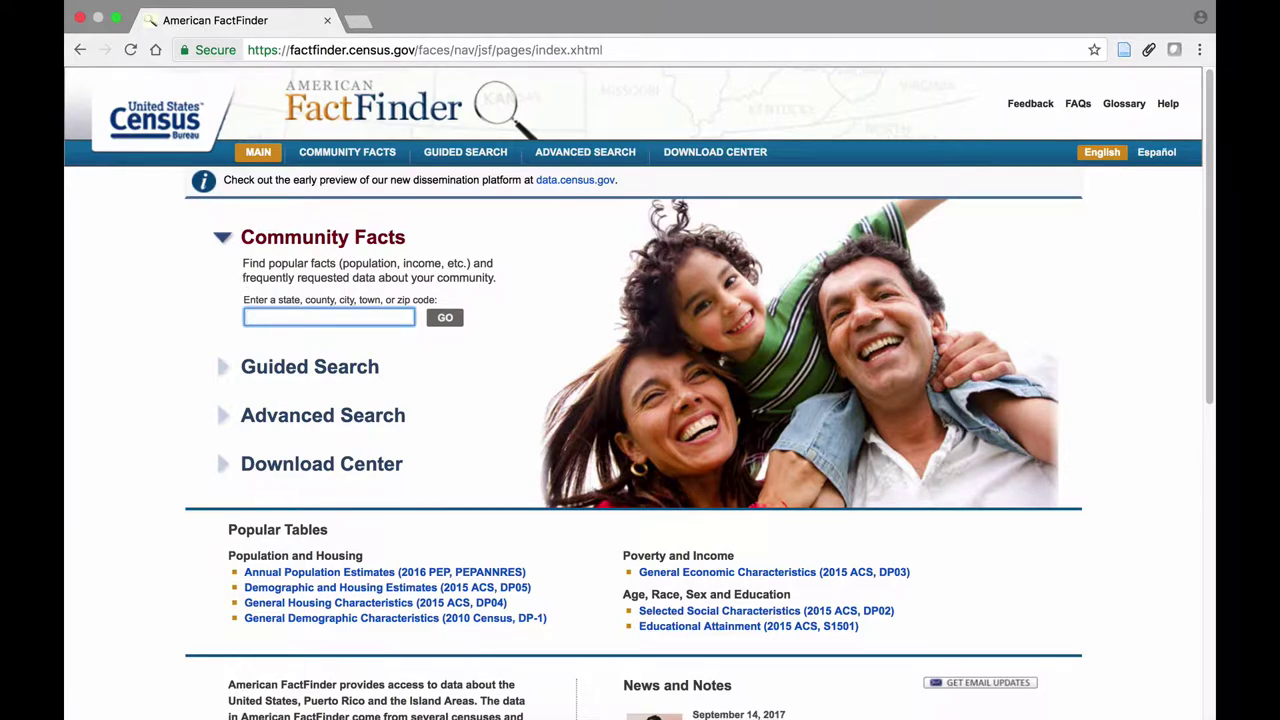
pyautogui.write('Vallejo')
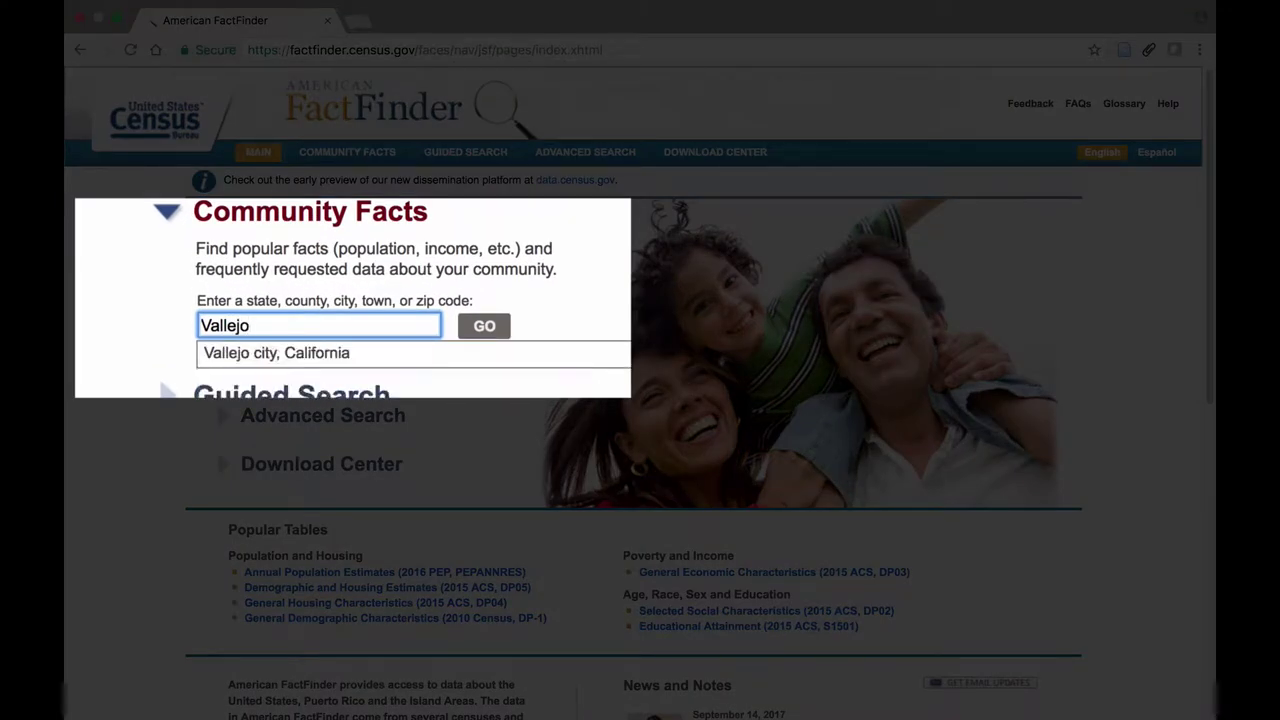
pyautogui.click(260, 356)
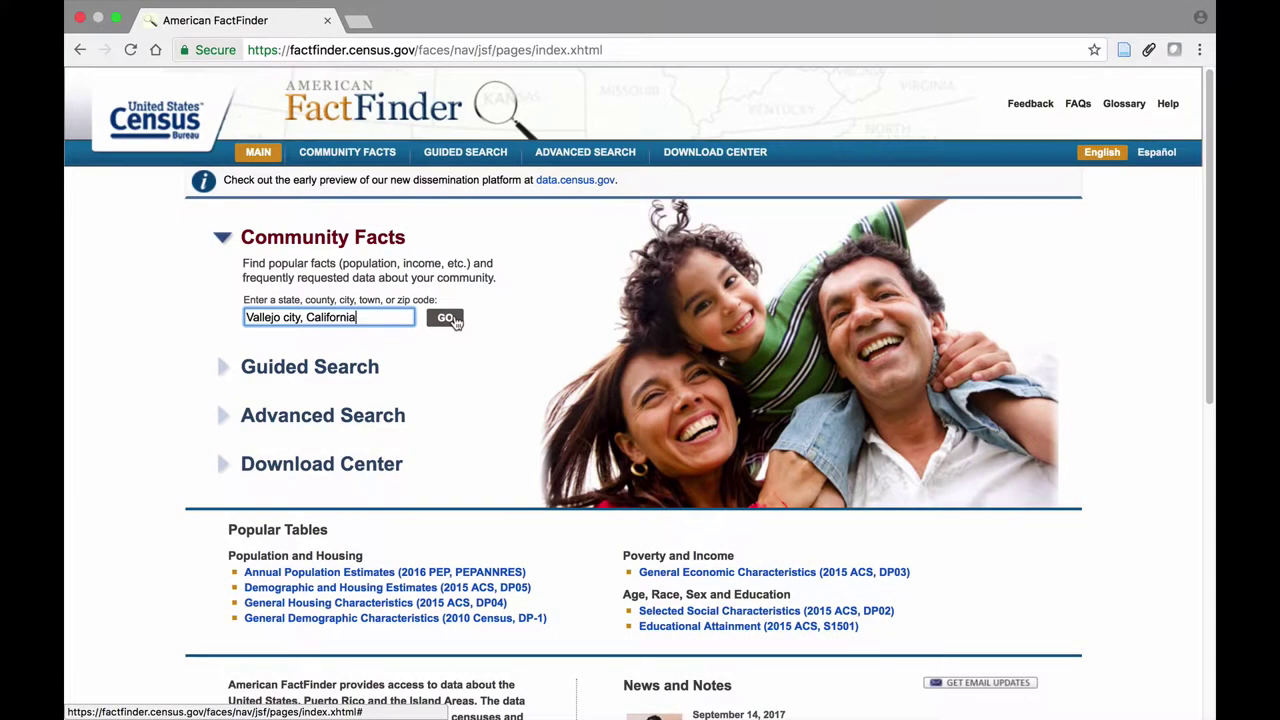
pyautogui.click(446, 318)
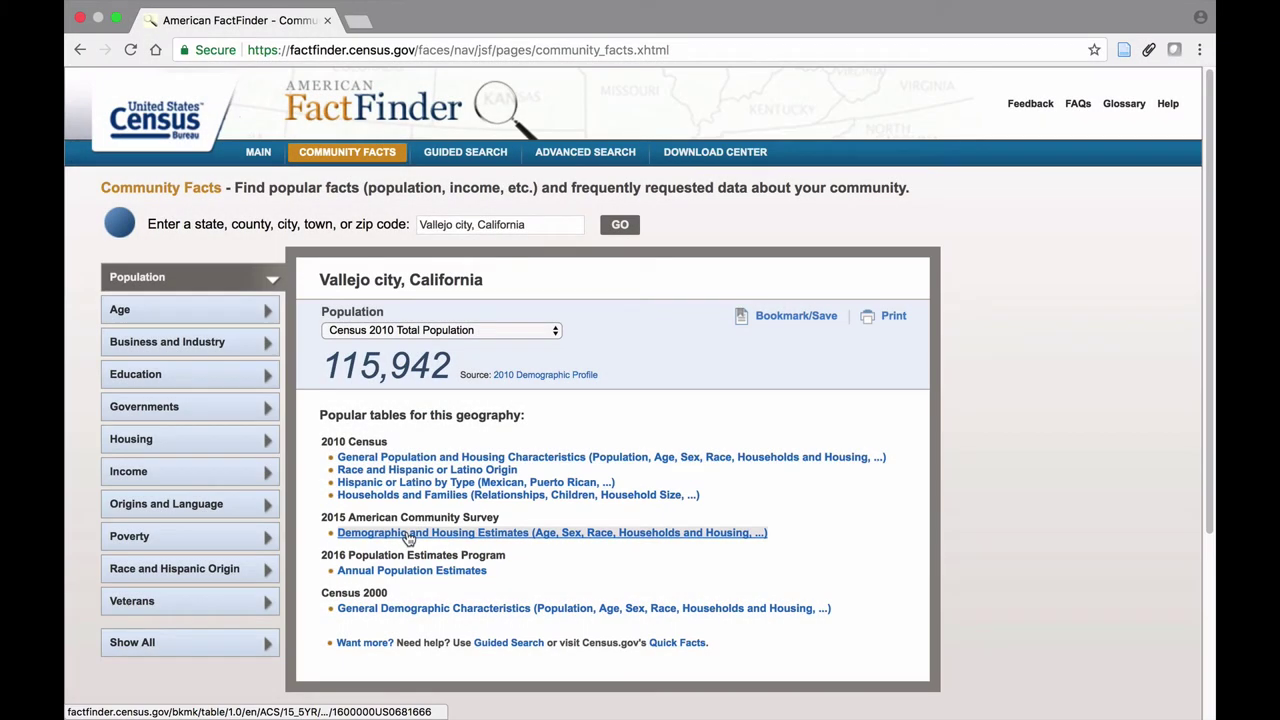
pyautogui.click(408, 535)
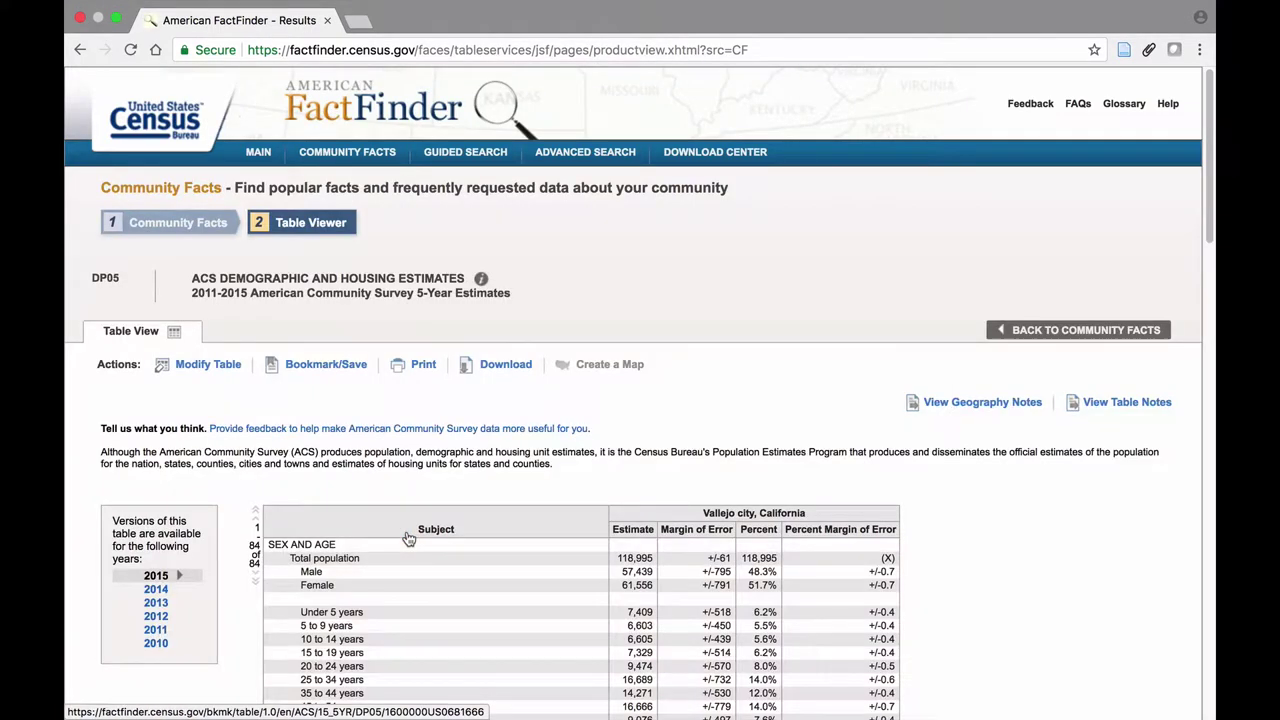
pyautogui.scroll(-3, 408, 539)
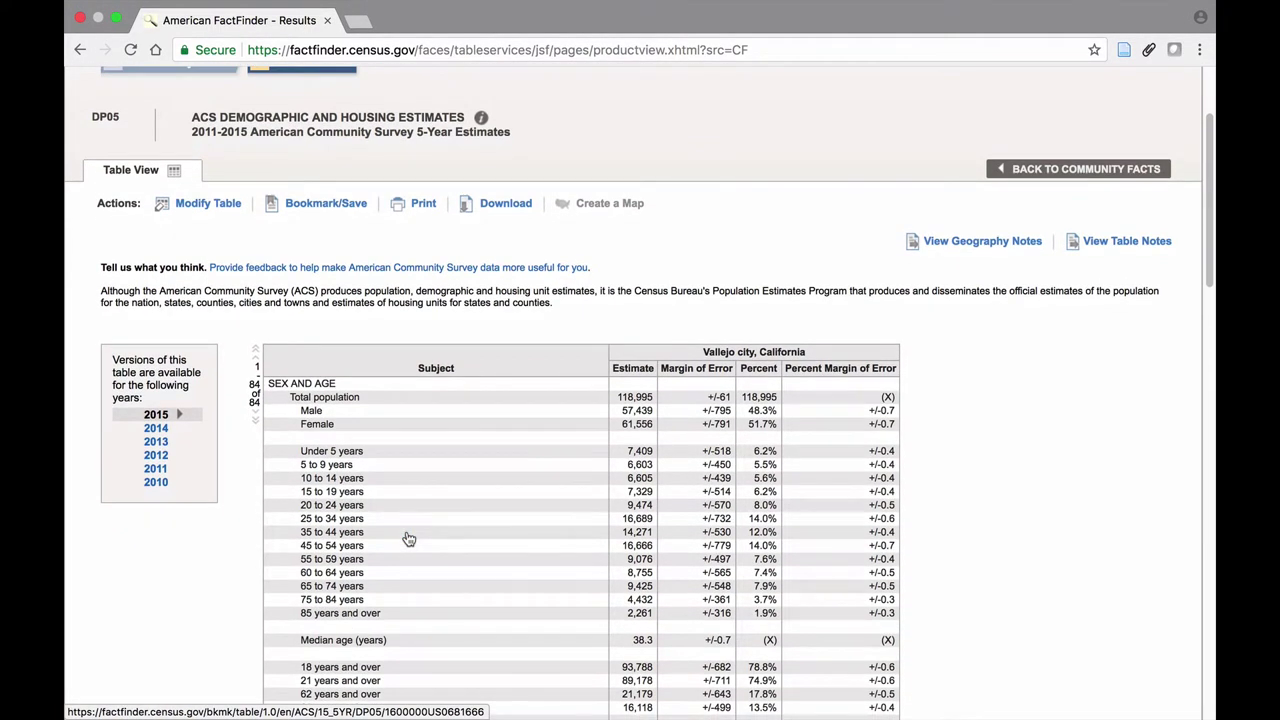
pyautogui.scroll(-2, 408, 539)
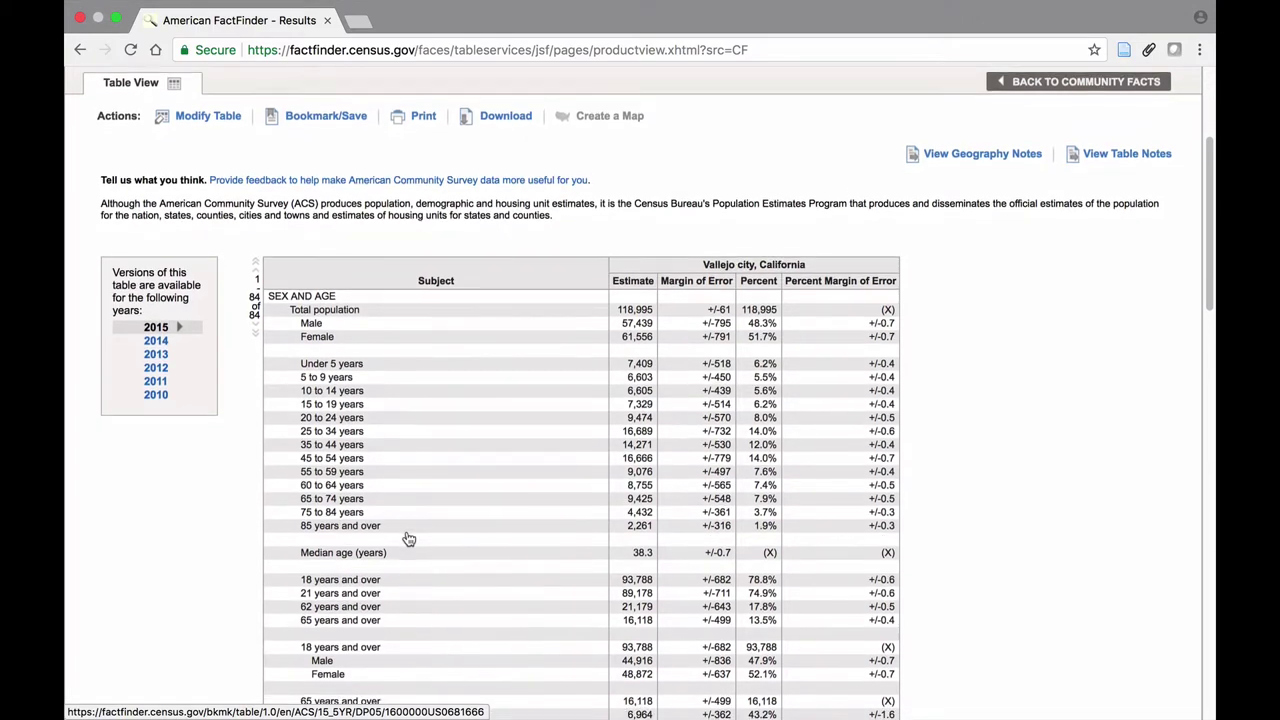
pyautogui.scroll(-2, 408, 539)
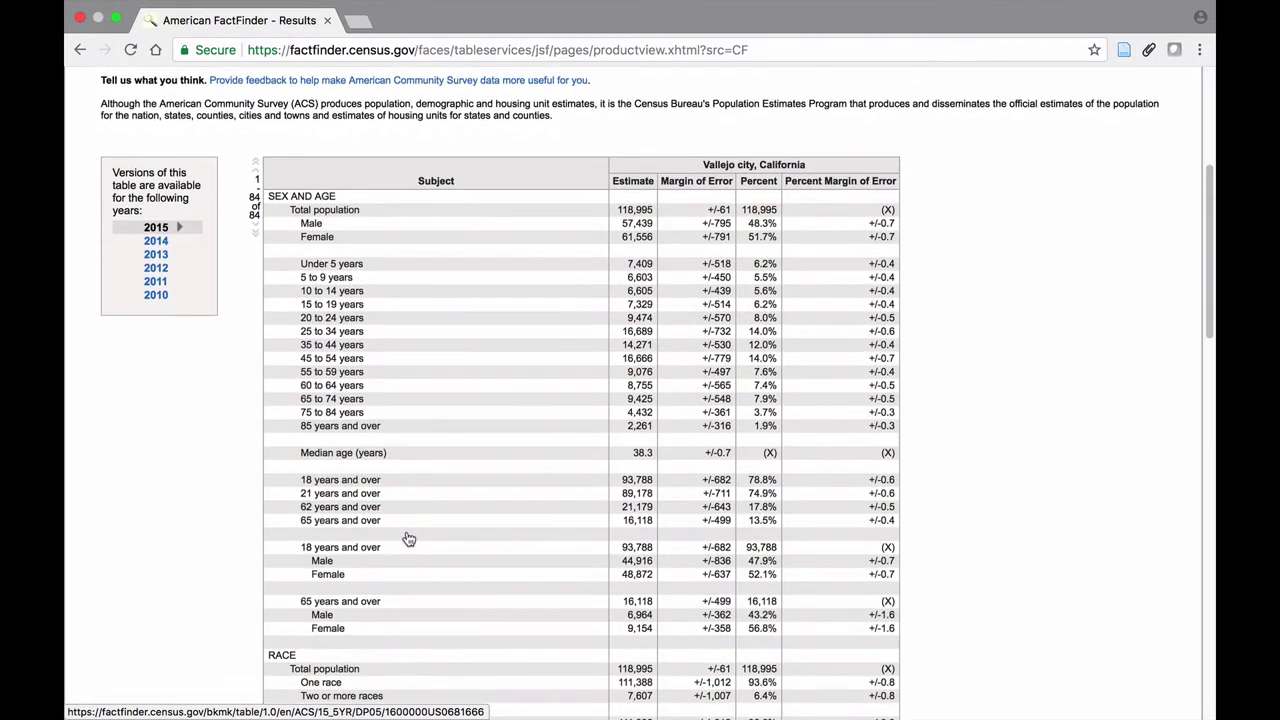
pyautogui.scroll(-1, 408, 539)
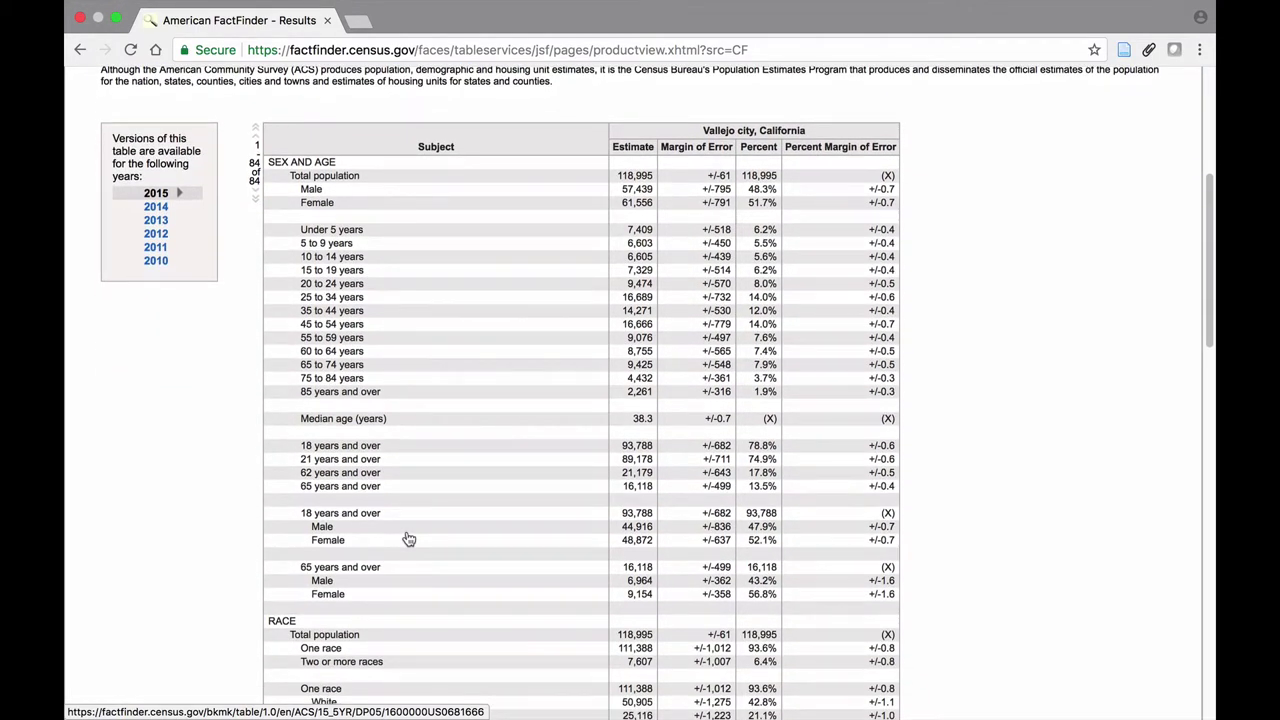
pyautogui.scroll(4, 408, 539)
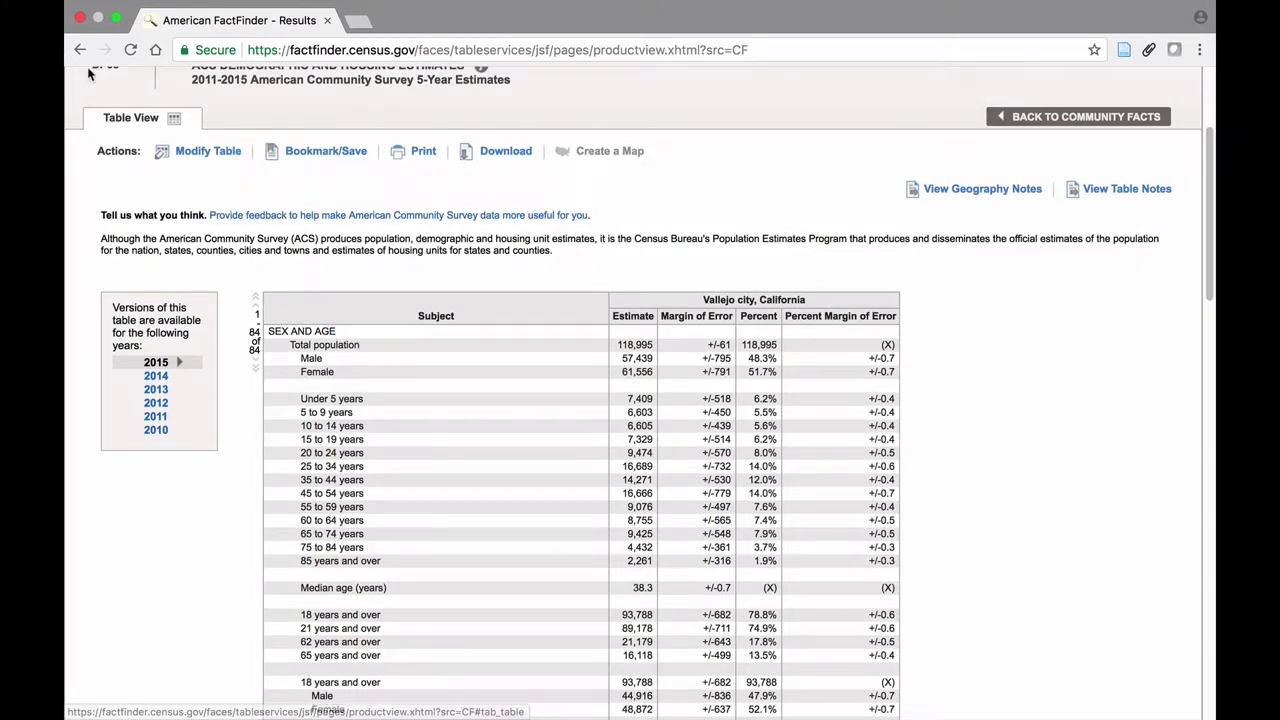
pyautogui.click(80, 49)
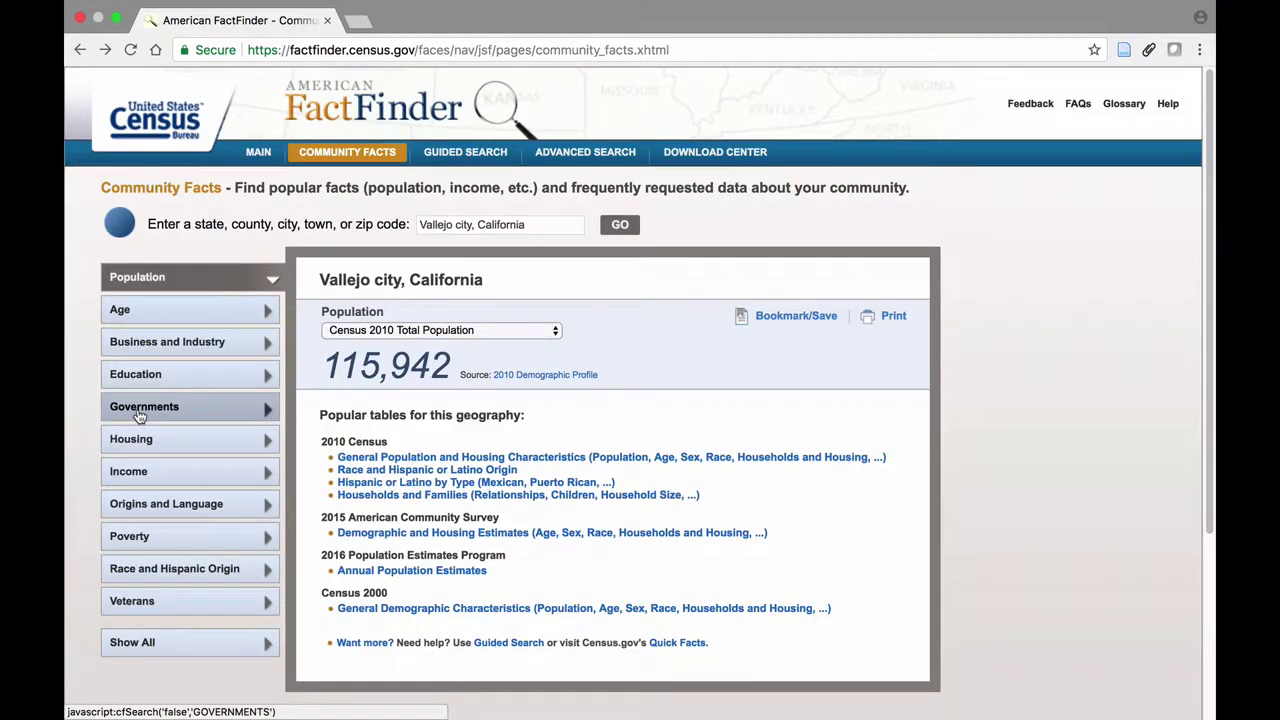
# View Vallejo's Poverty facts (18.3% below poverty), peek at Children Characteristics, and return
pyautogui.click(147, 541)
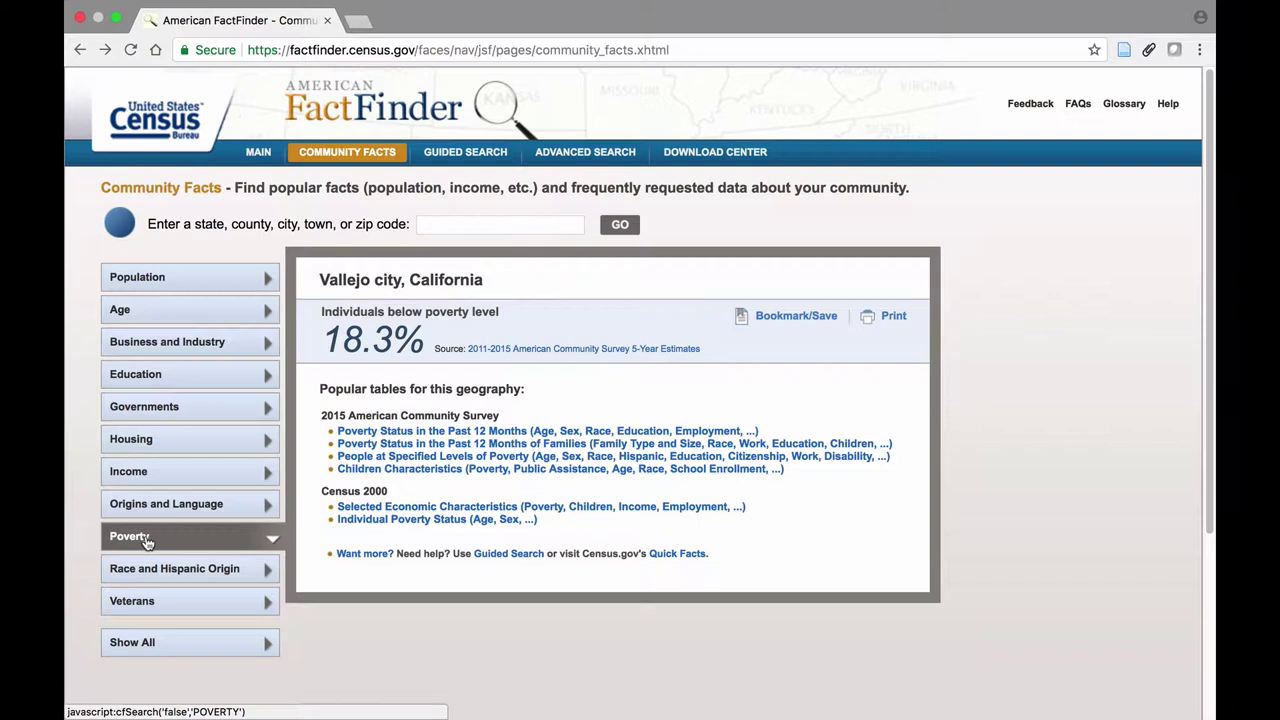
pyautogui.click(352, 470)
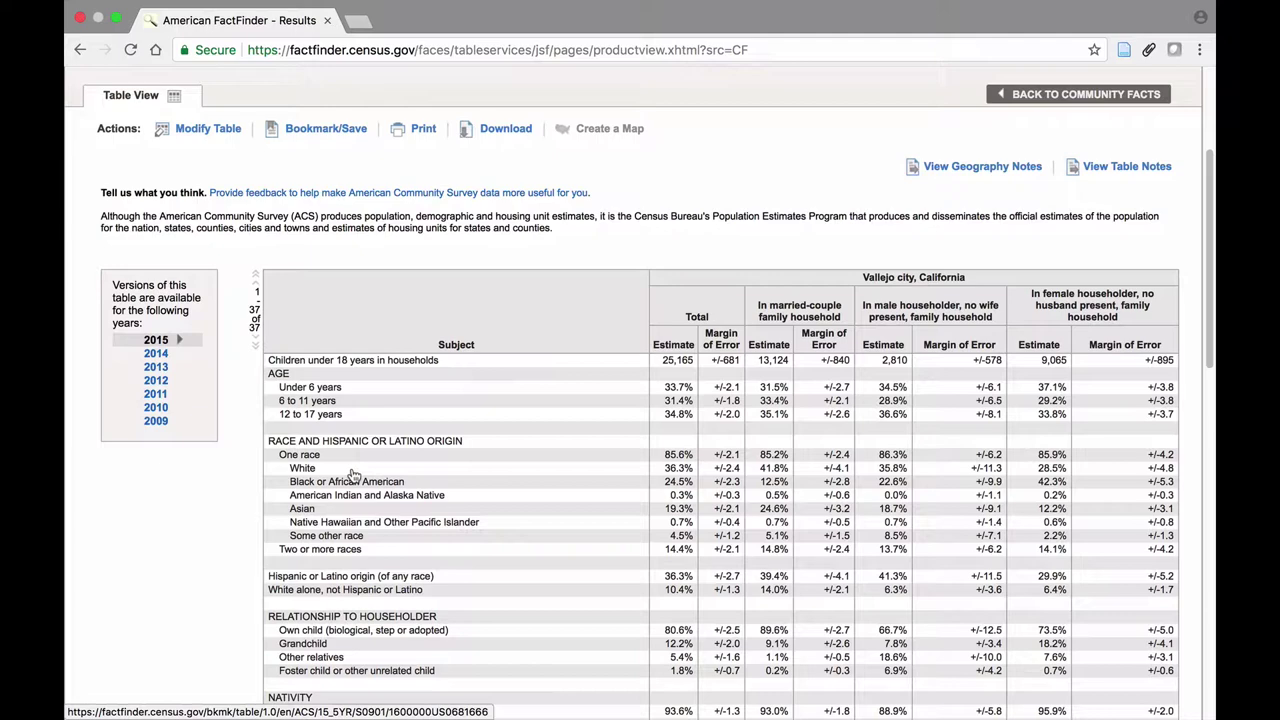
pyautogui.click(80, 50)
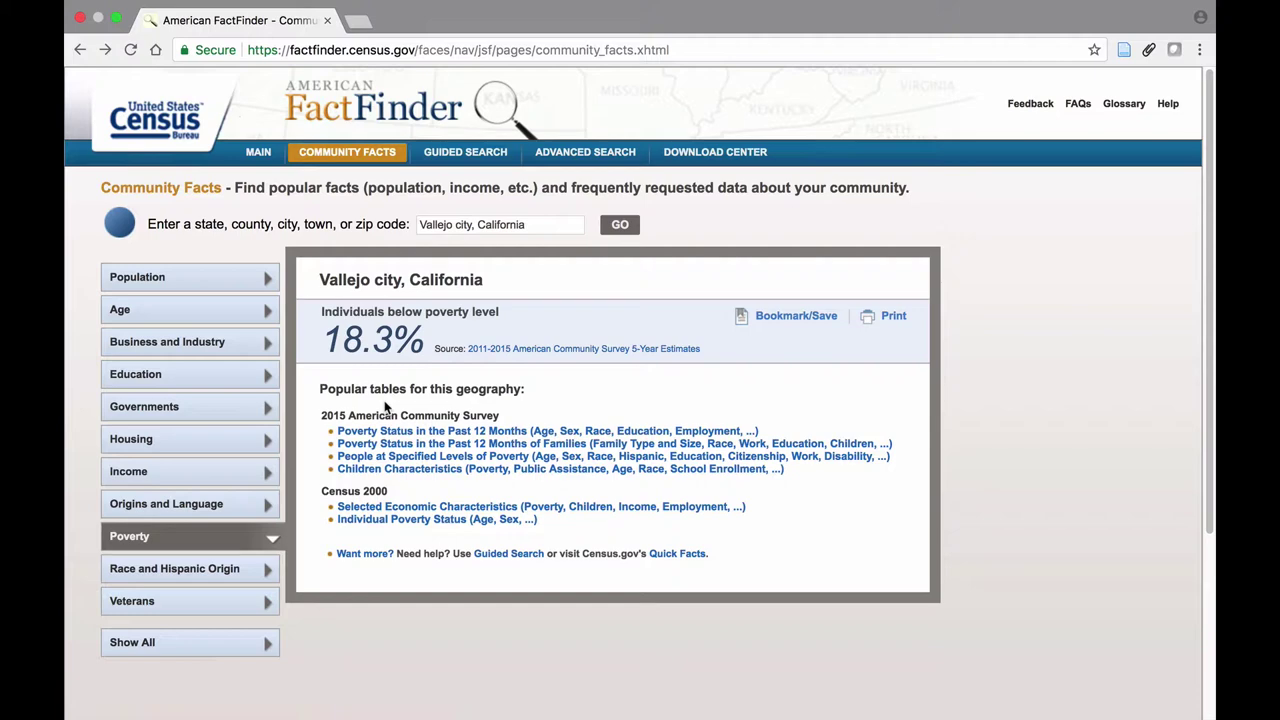
# Go back to the FactFinder main page and expand the Guided Search section
pyautogui.click(259, 160)
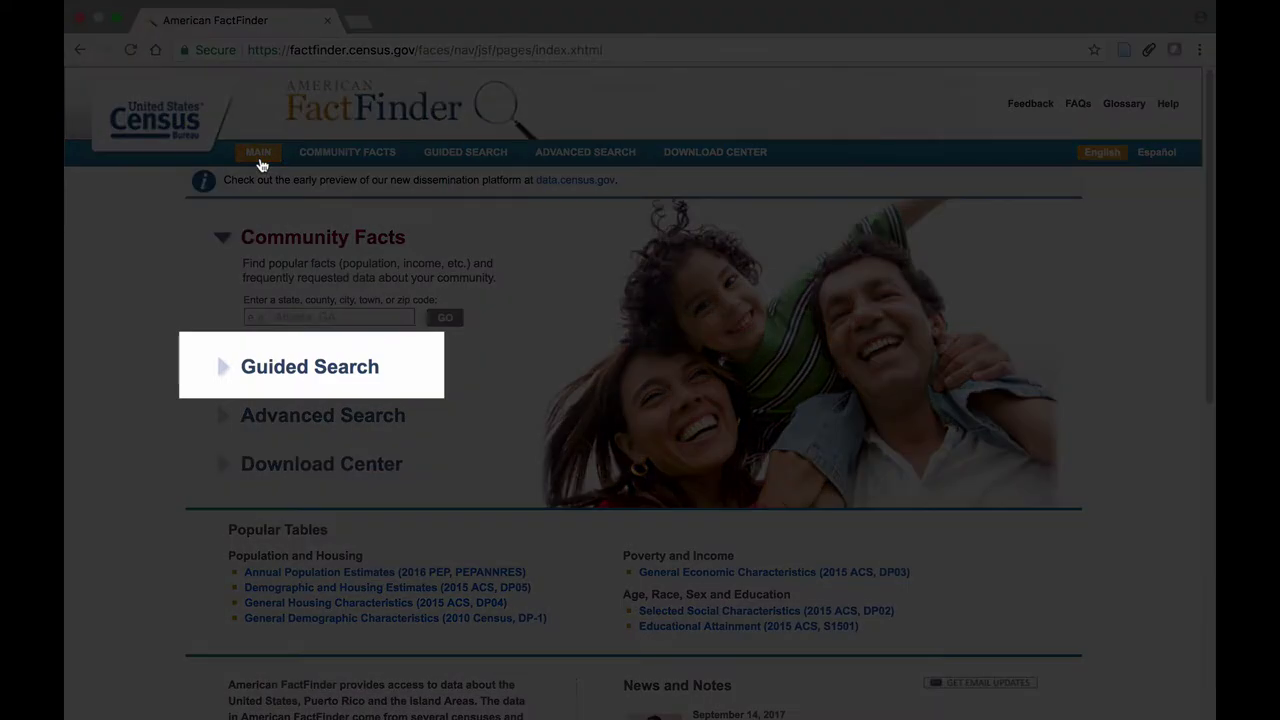
pyautogui.click(240, 366)
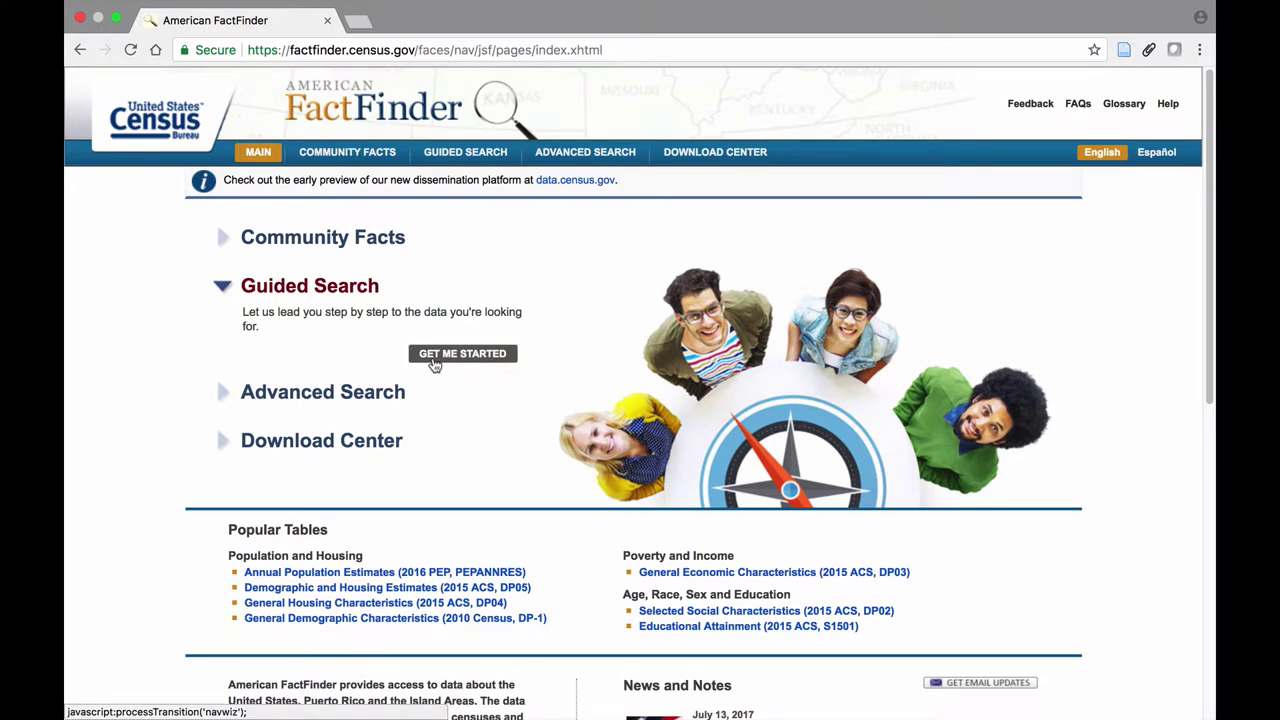
# Begin a guided search and pick Health Insurance plus Employment (Labor Force) Status topics
pyautogui.click(435, 360)
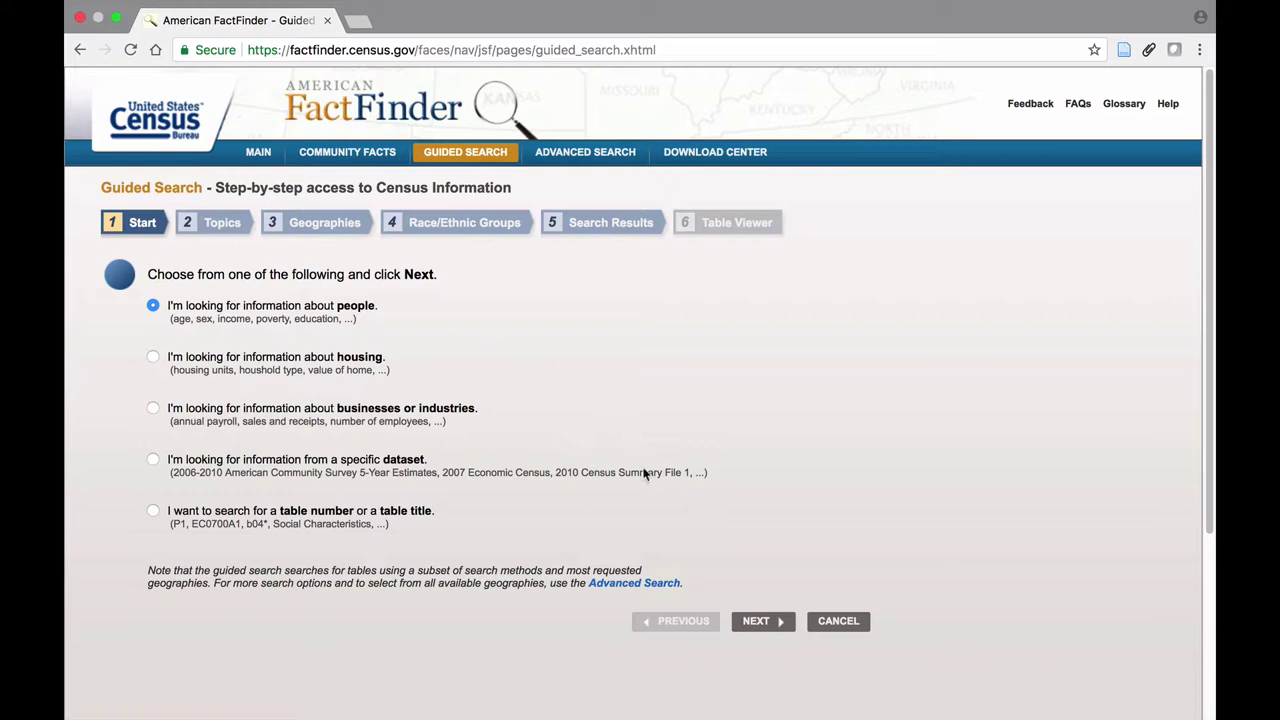
pyautogui.click(773, 623)
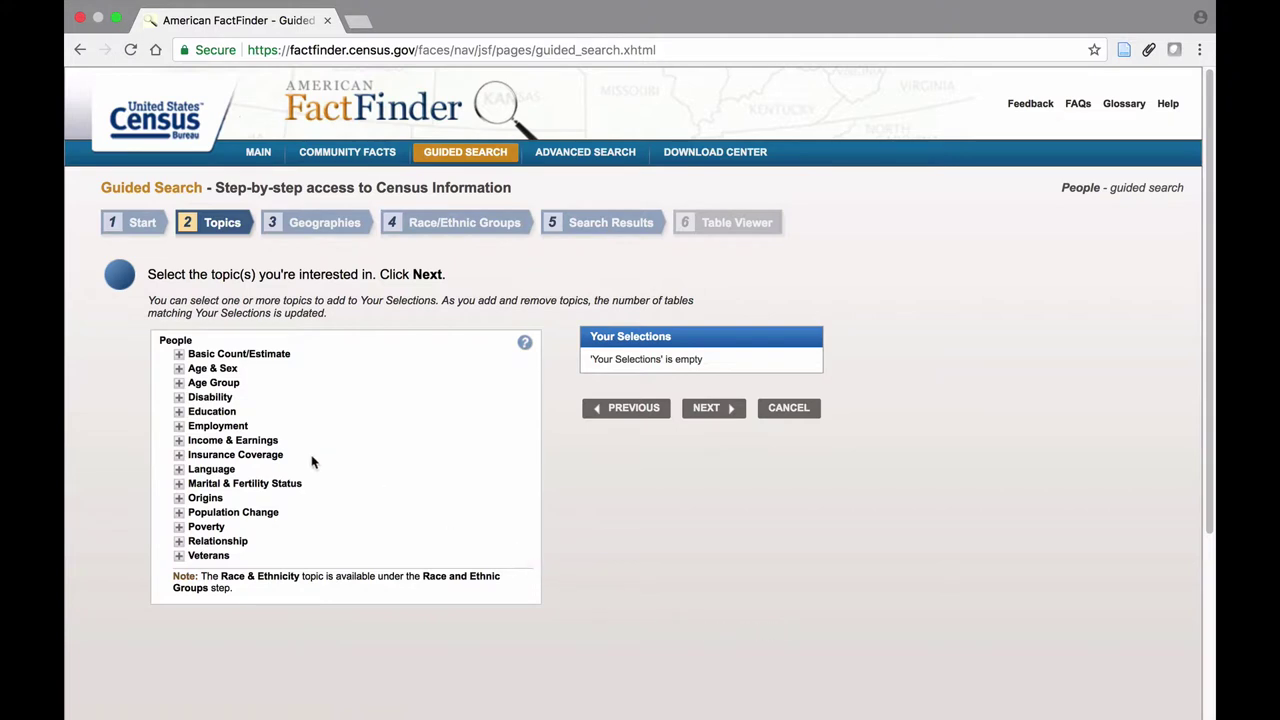
pyautogui.click(179, 455)
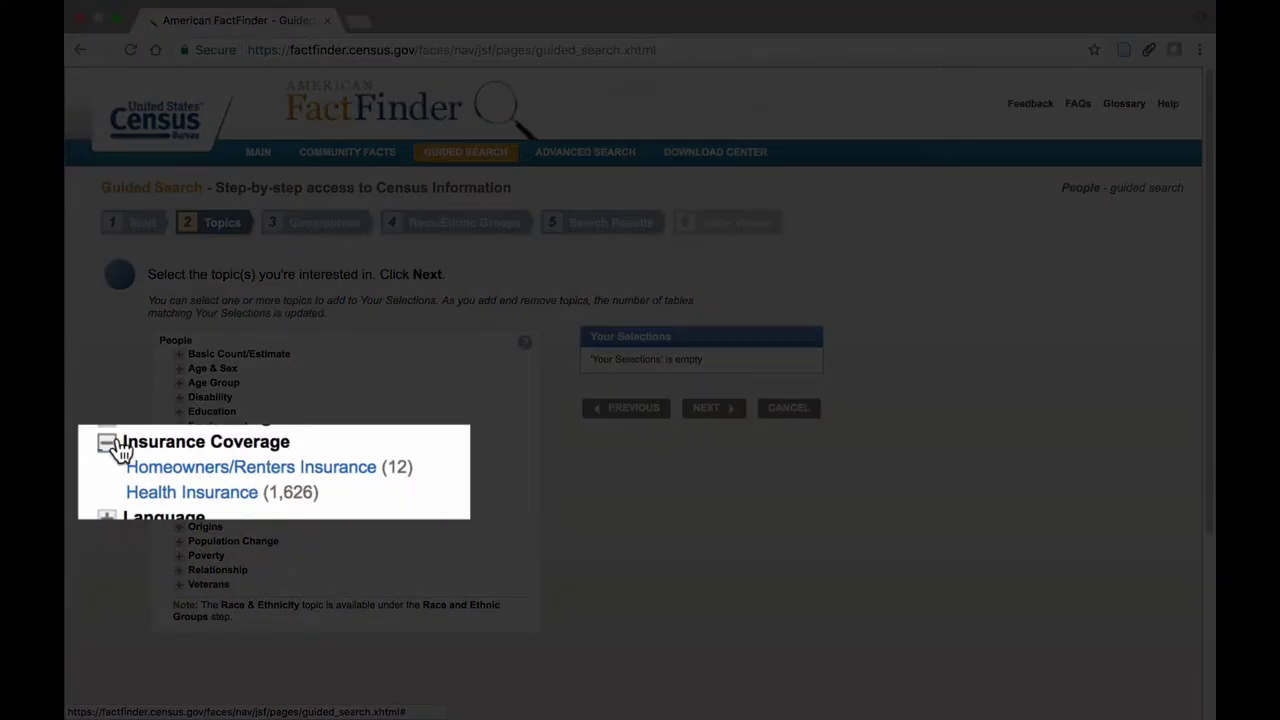
pyautogui.click(199, 488)
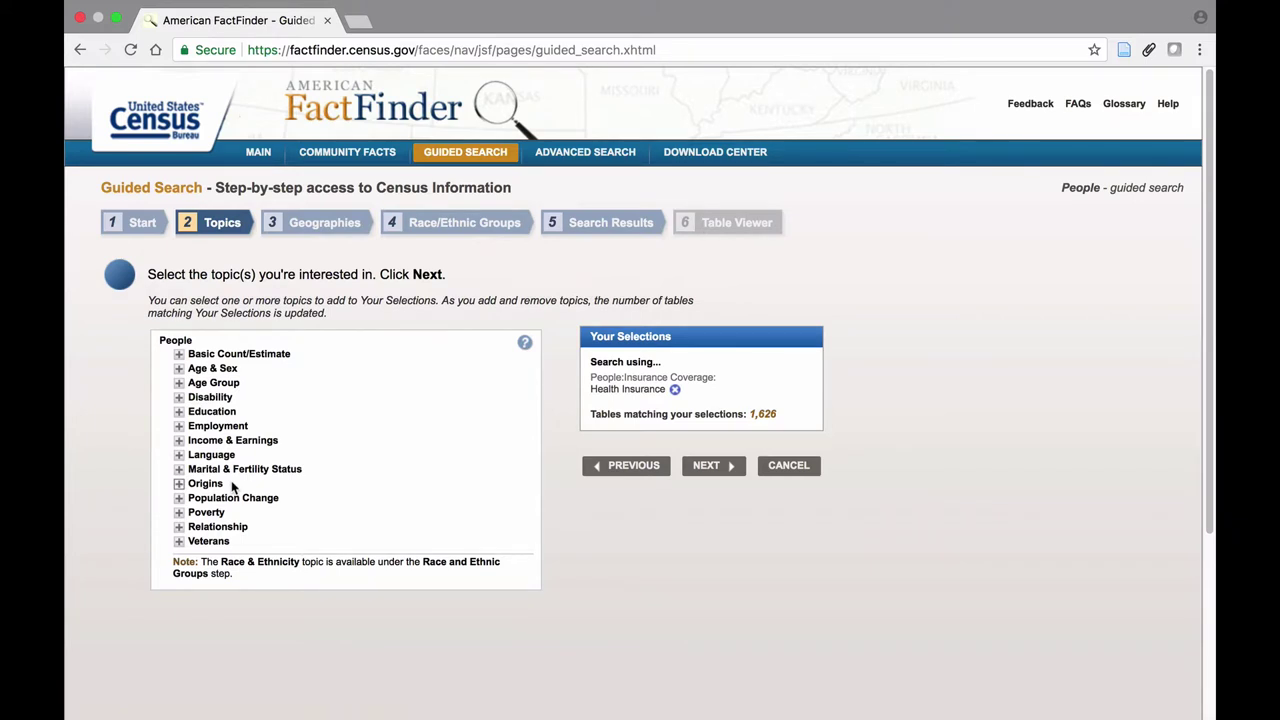
pyautogui.click(220, 427)
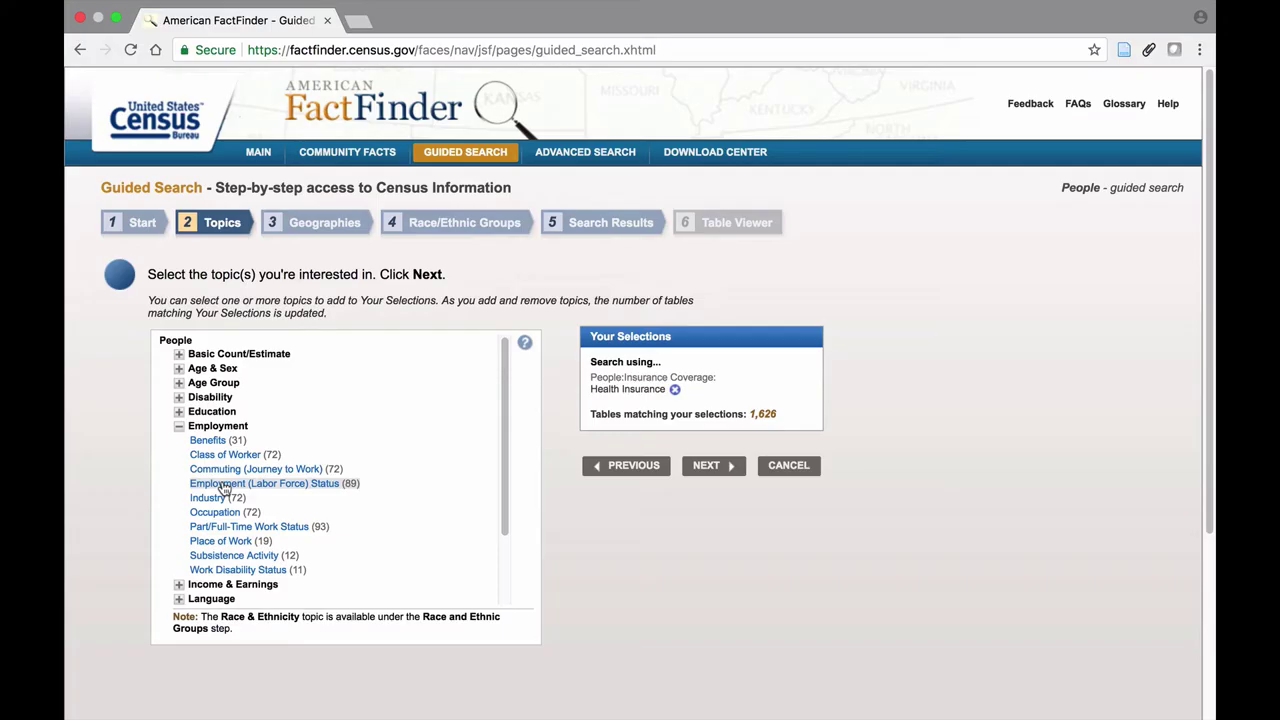
pyautogui.click(222, 484)
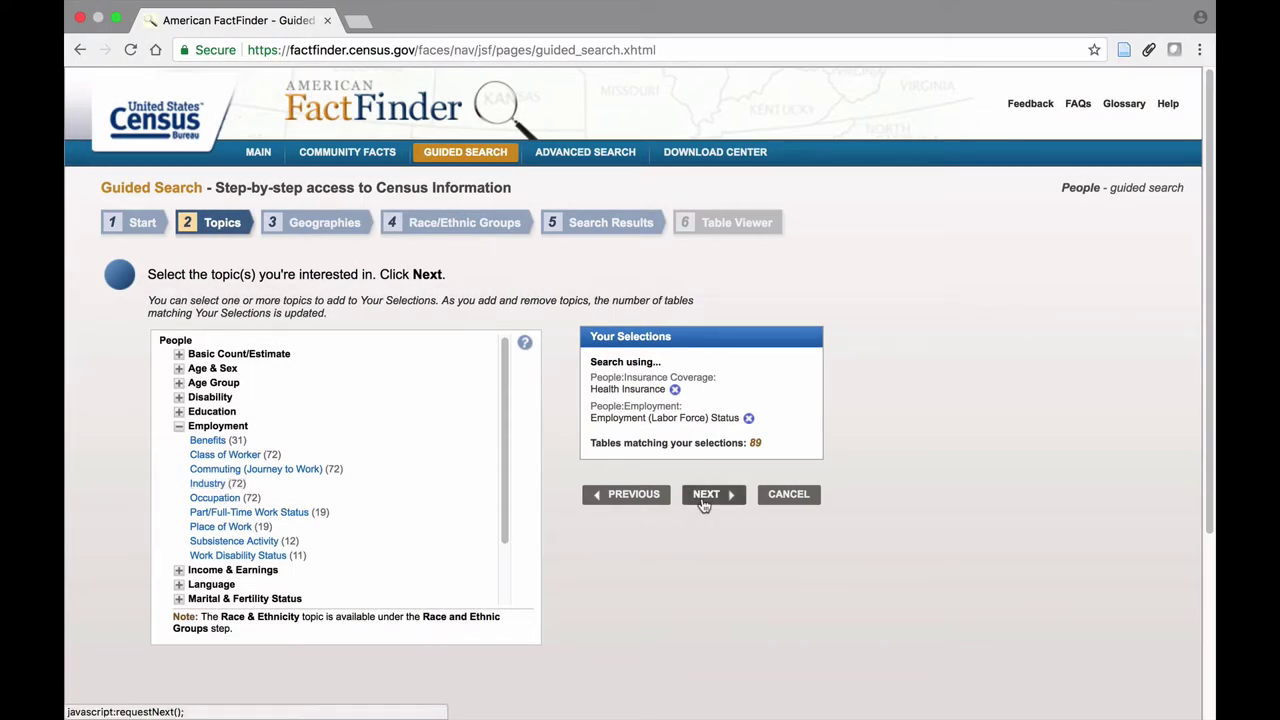
# Add Vallejo city, California as the place geography, leaving 52 matching tables
pyautogui.click(705, 495)
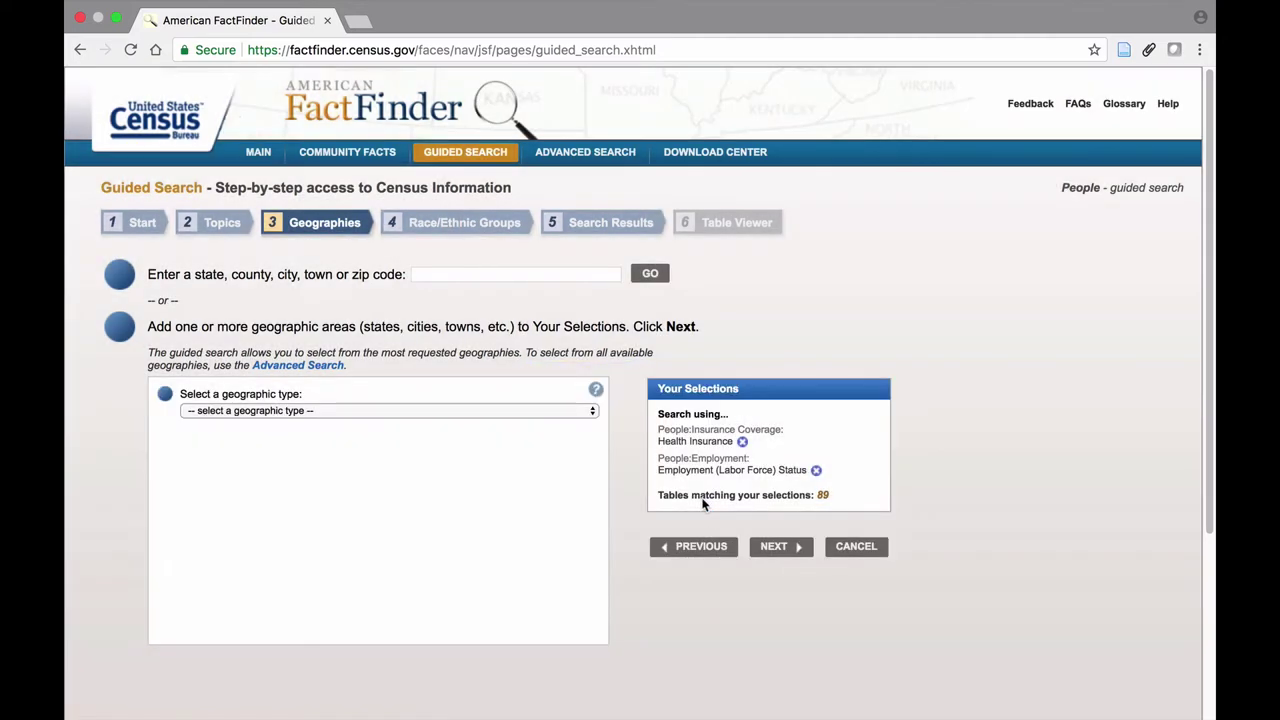
pyautogui.click(520, 410)
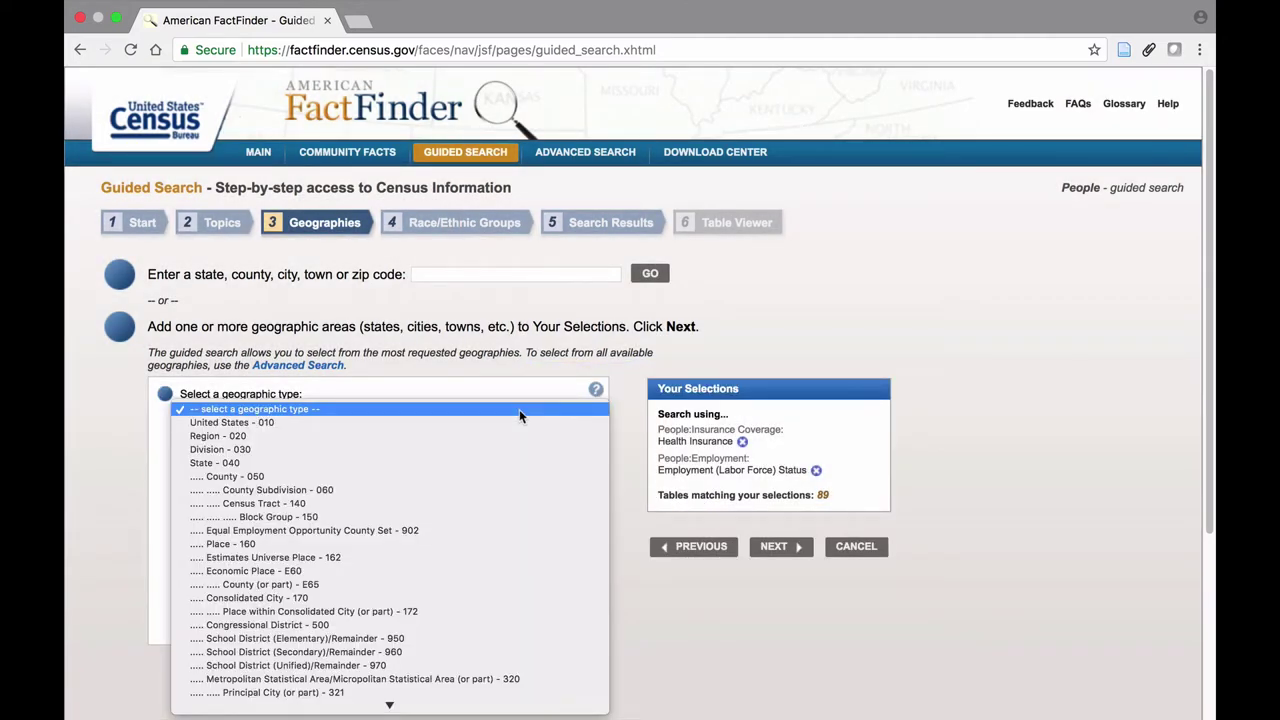
pyautogui.click(552, 274)
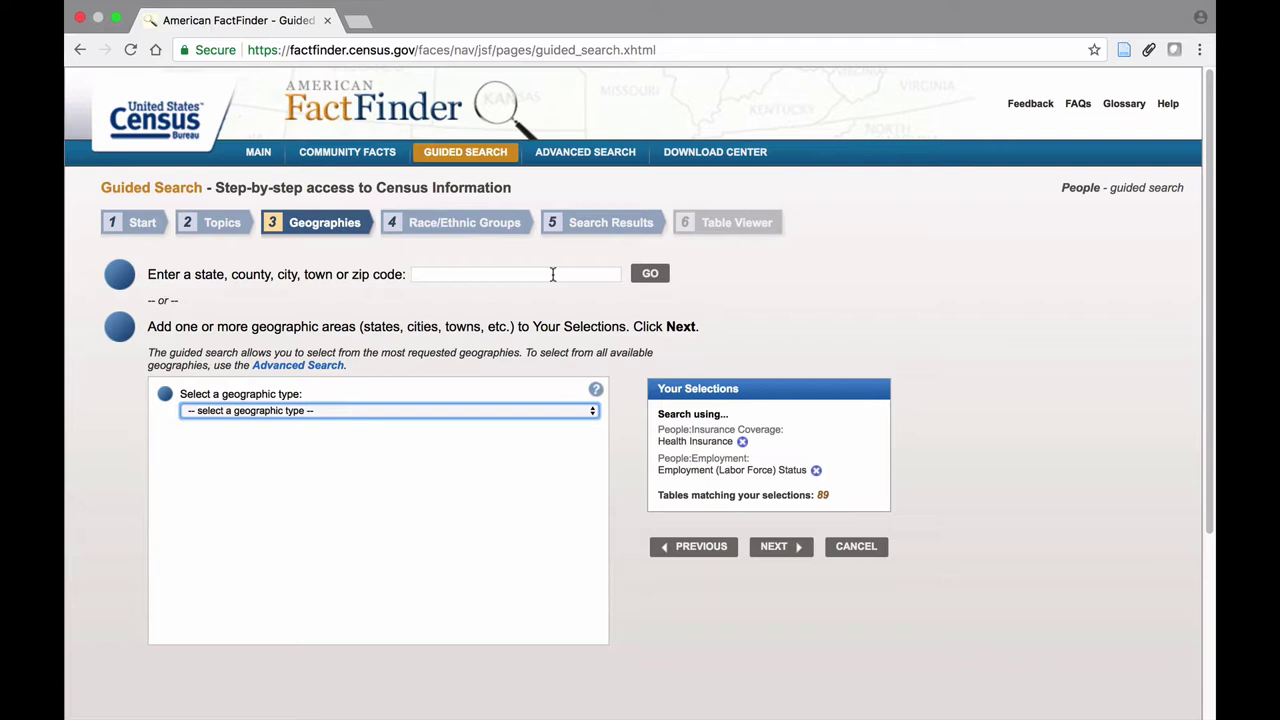
pyautogui.click(552, 274)
pyautogui.write('Vall')
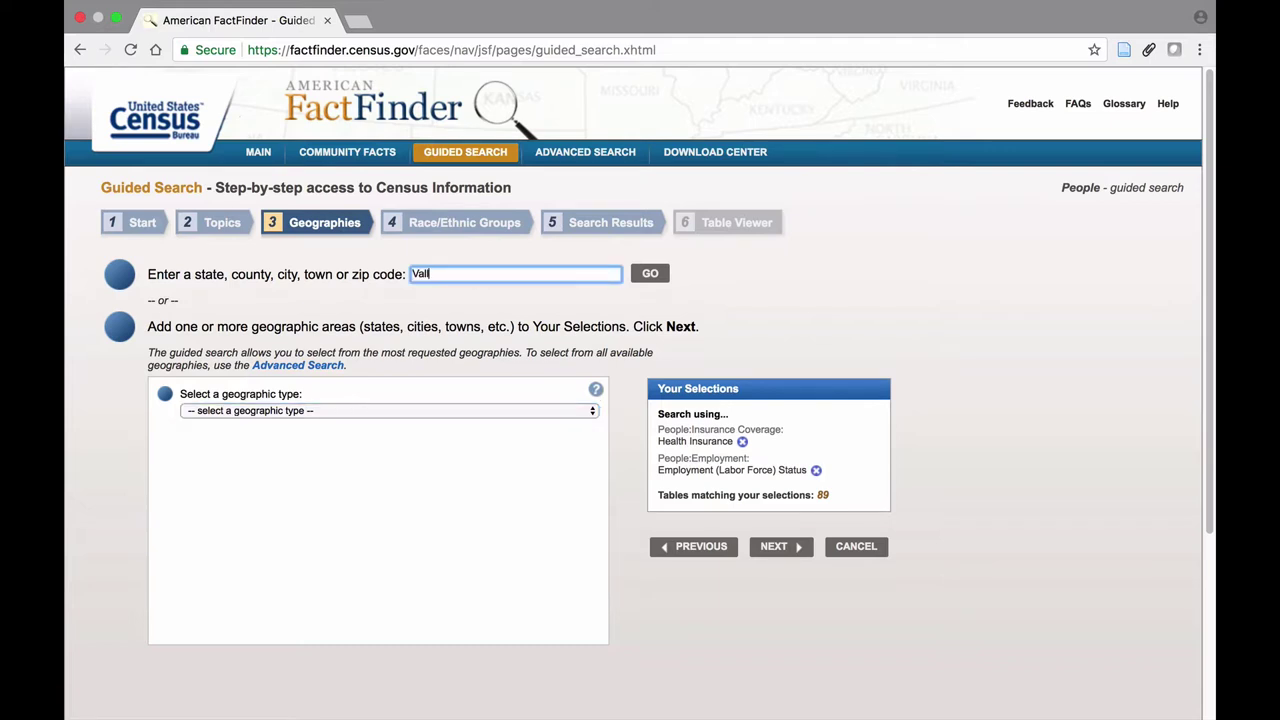
pyautogui.write('ejo')
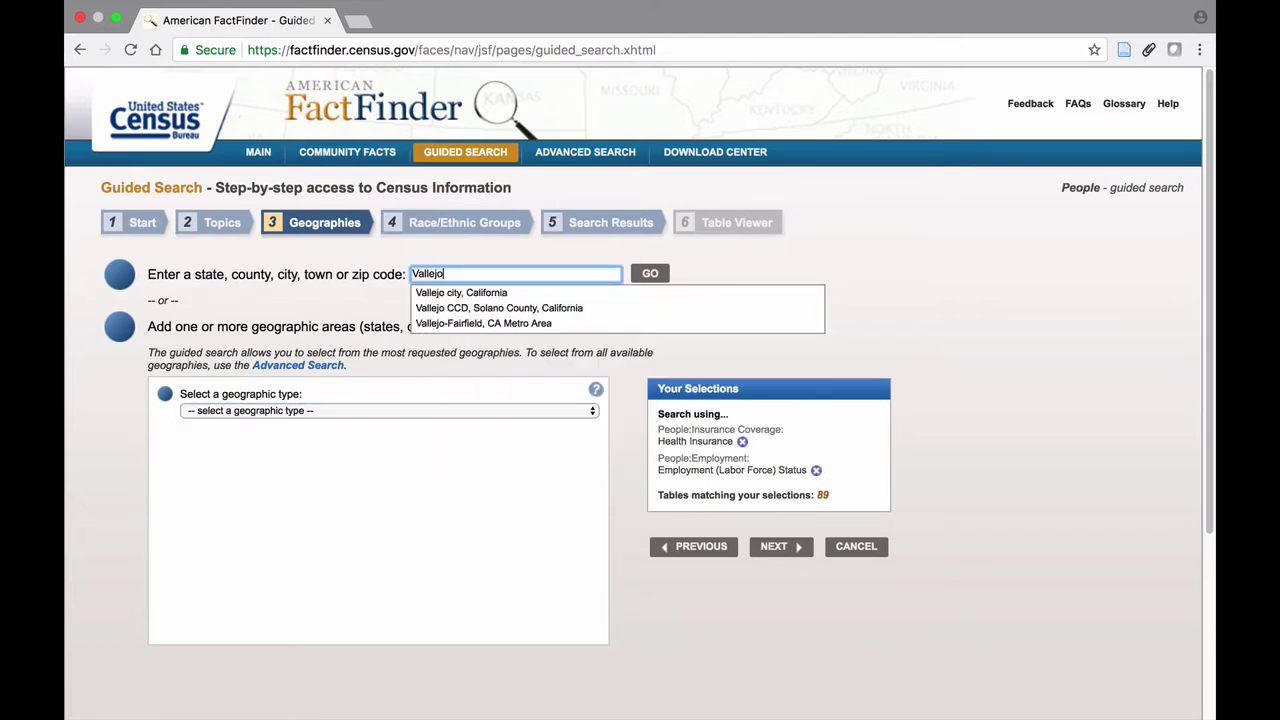
pyautogui.click(554, 293)
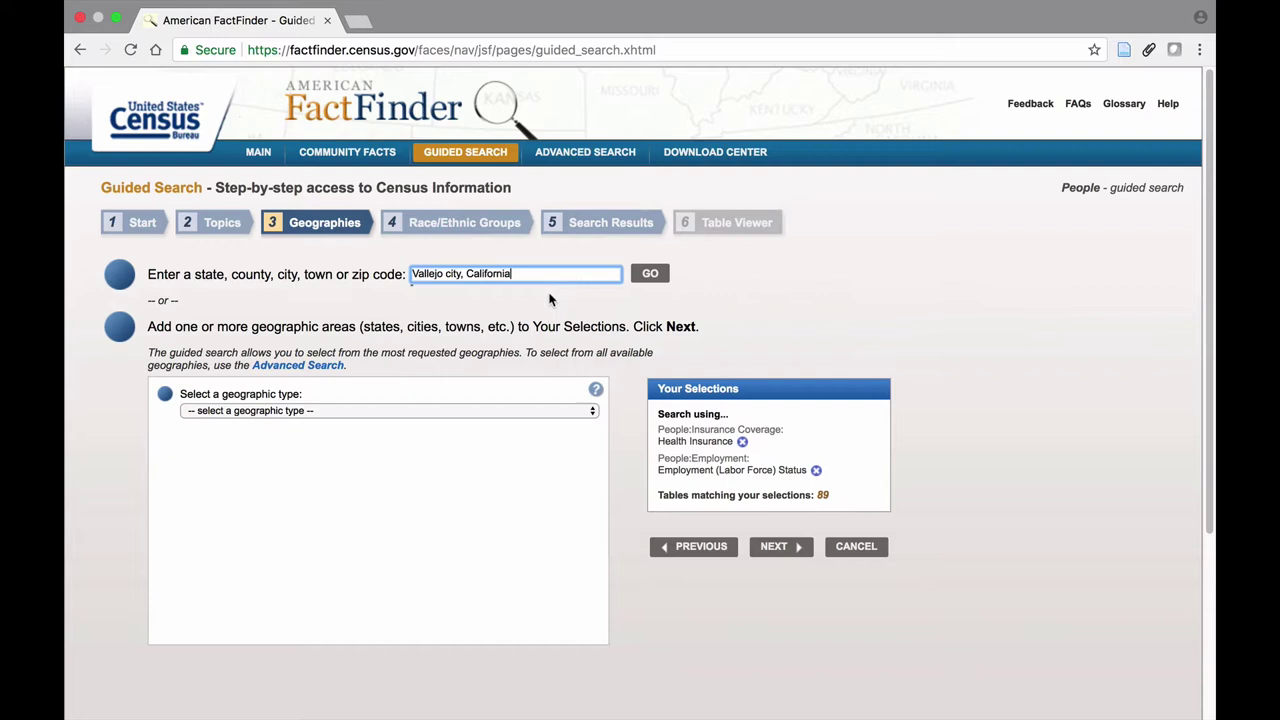
pyautogui.click(657, 280)
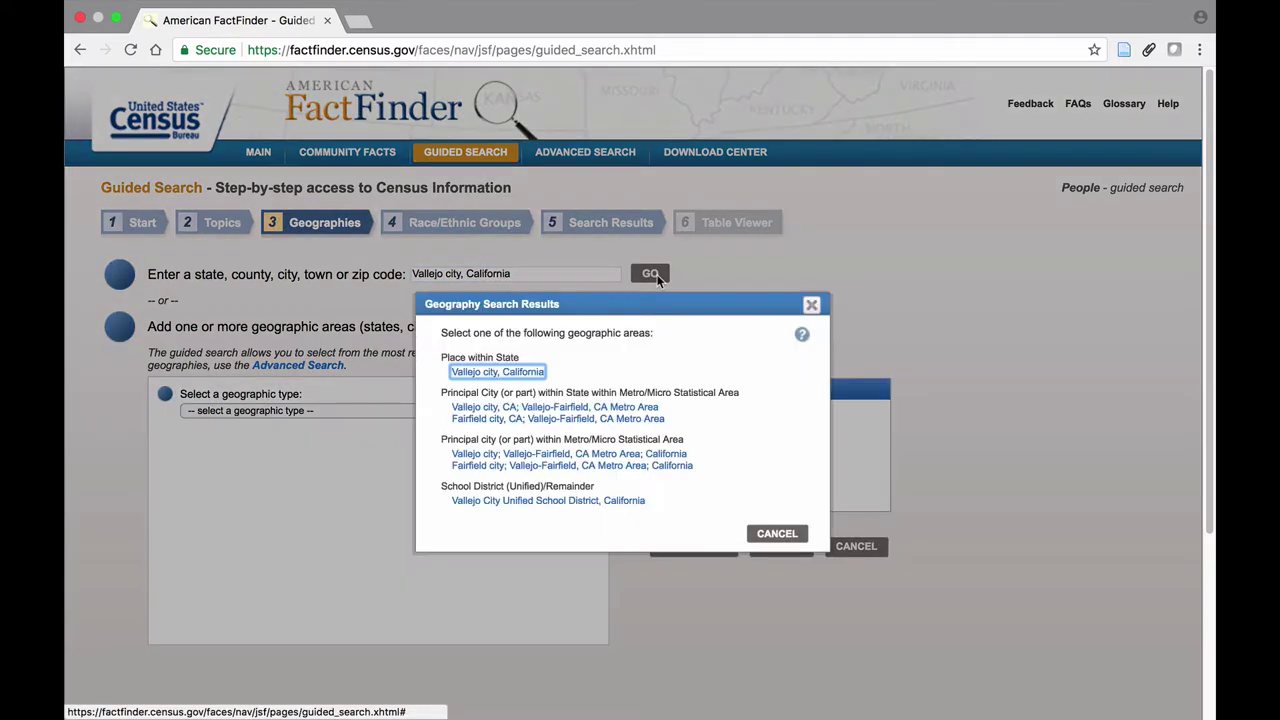
pyautogui.click(529, 373)
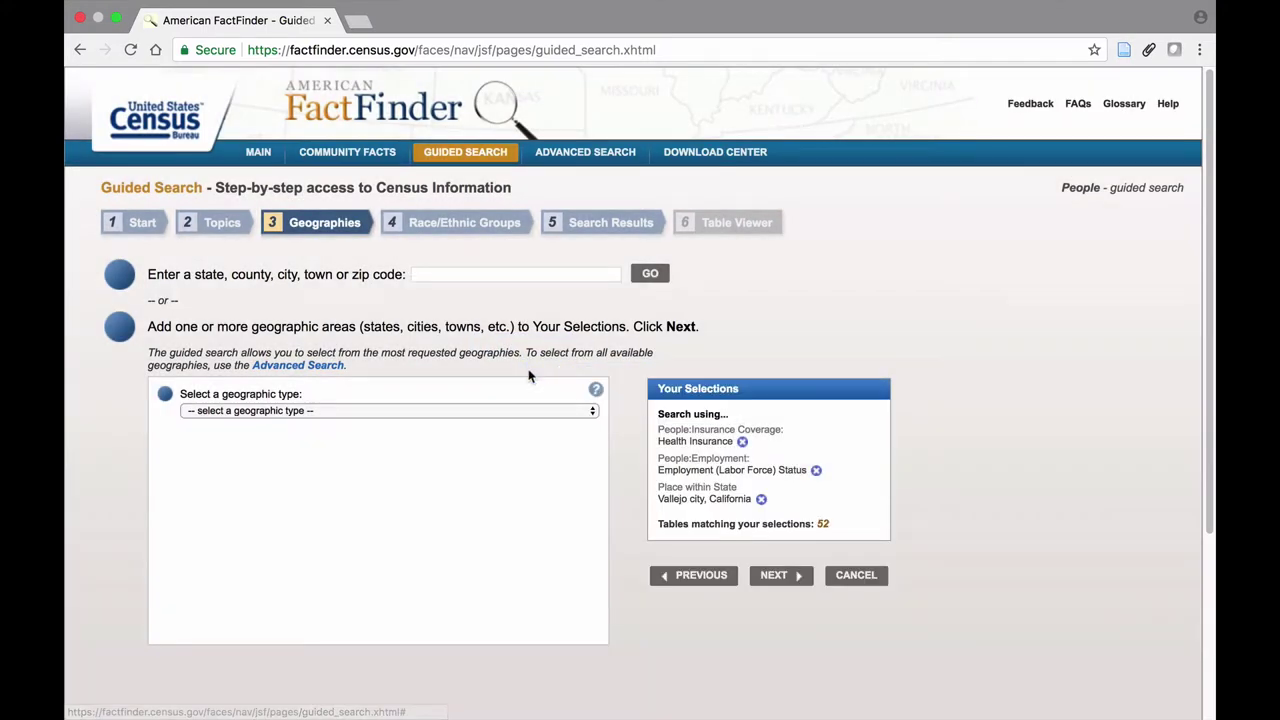
pyautogui.click(775, 575)
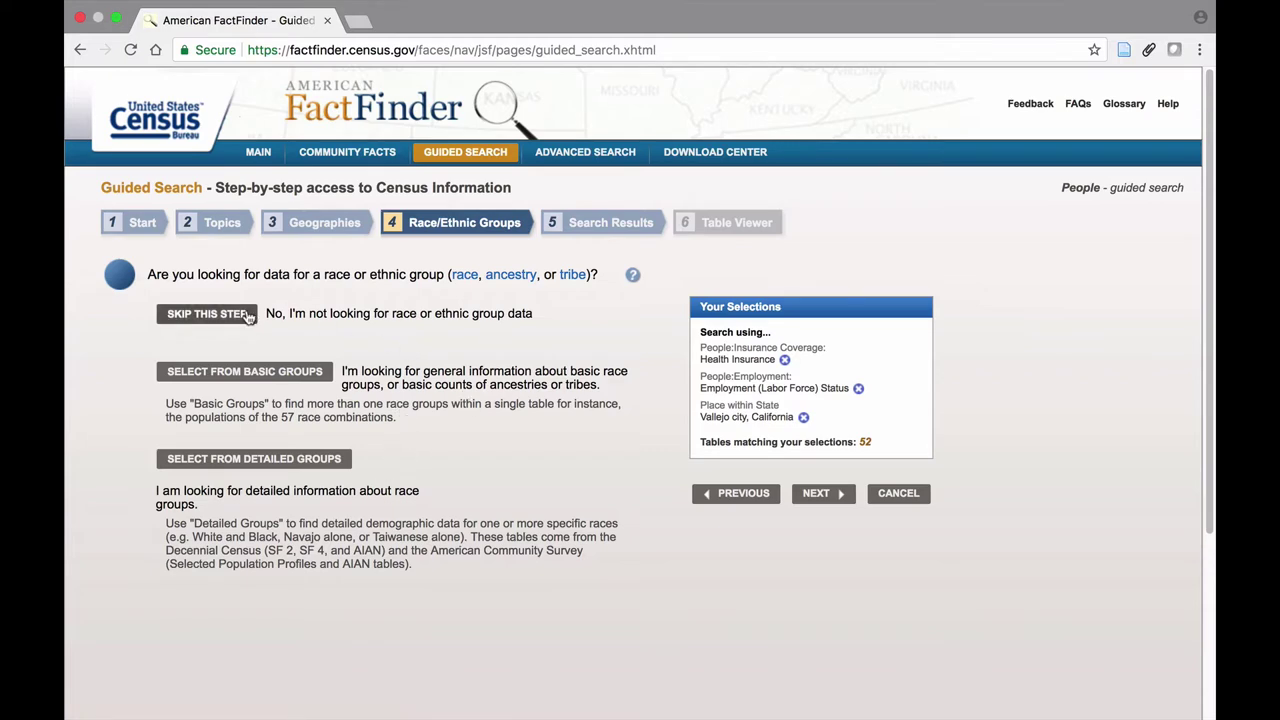
# Skip the Race/Ethnic Groups filter and browse the search results led by table B27011
pyautogui.click(206, 314)
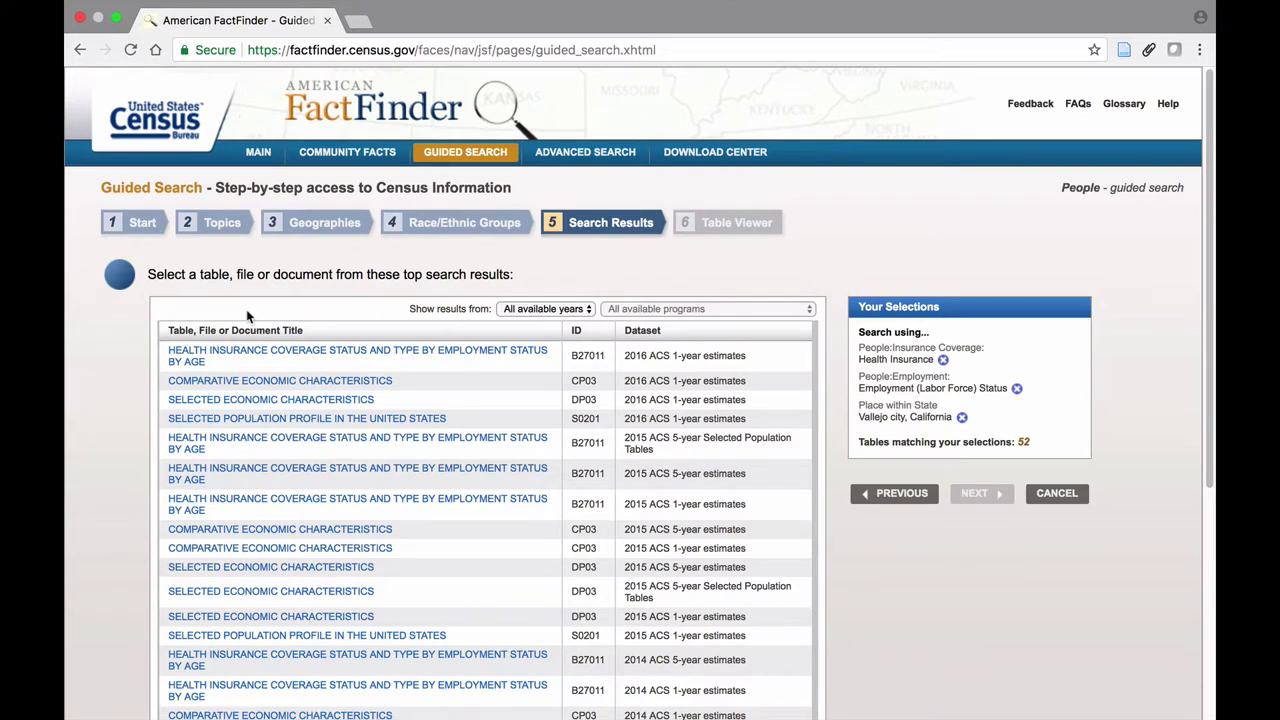
pyautogui.scroll(-1, 247, 316)
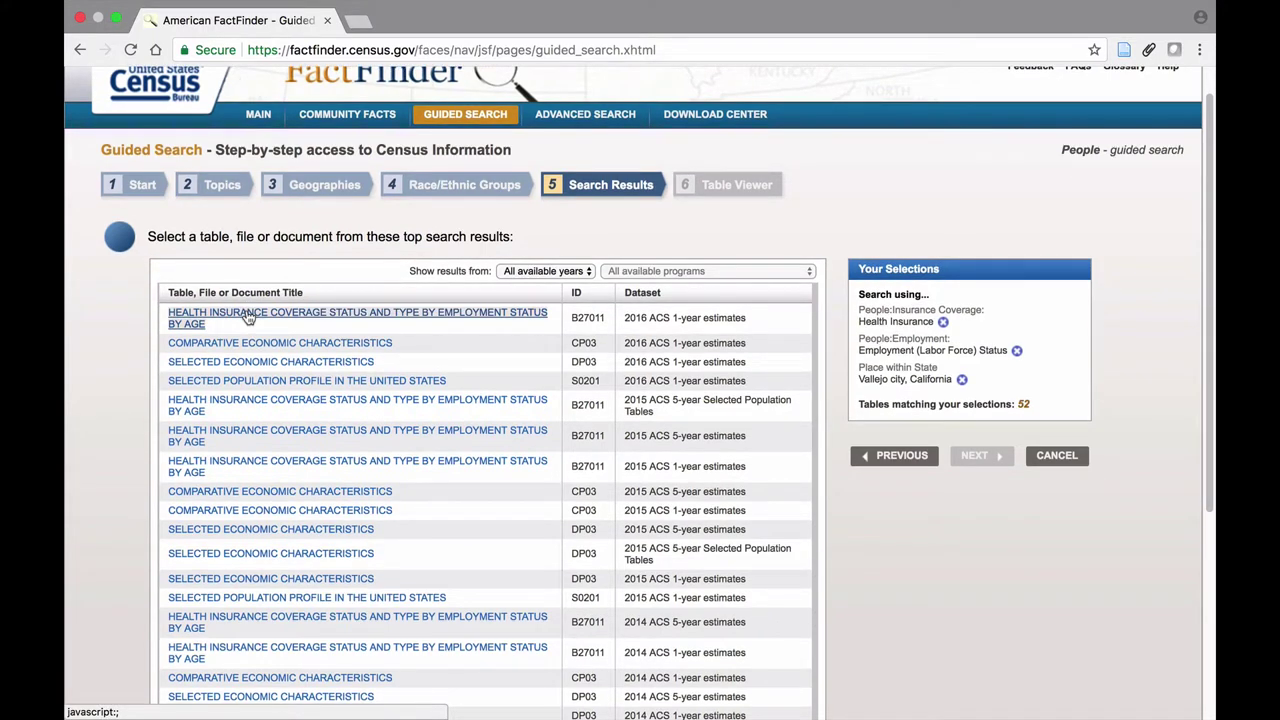
# Open table B27011 for Vallejo (2016 ACS 1-year) and scroll through its coverage figures
pyautogui.click(247, 316)
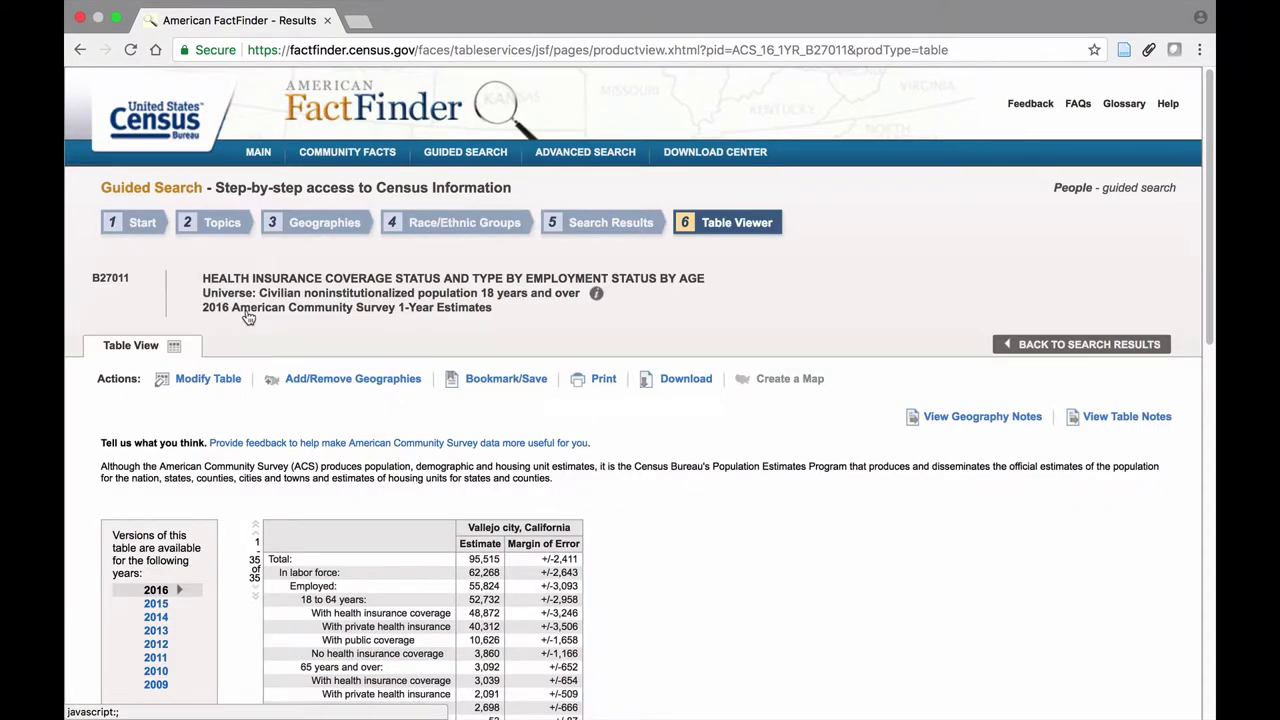
pyautogui.scroll(-5, 248, 316)
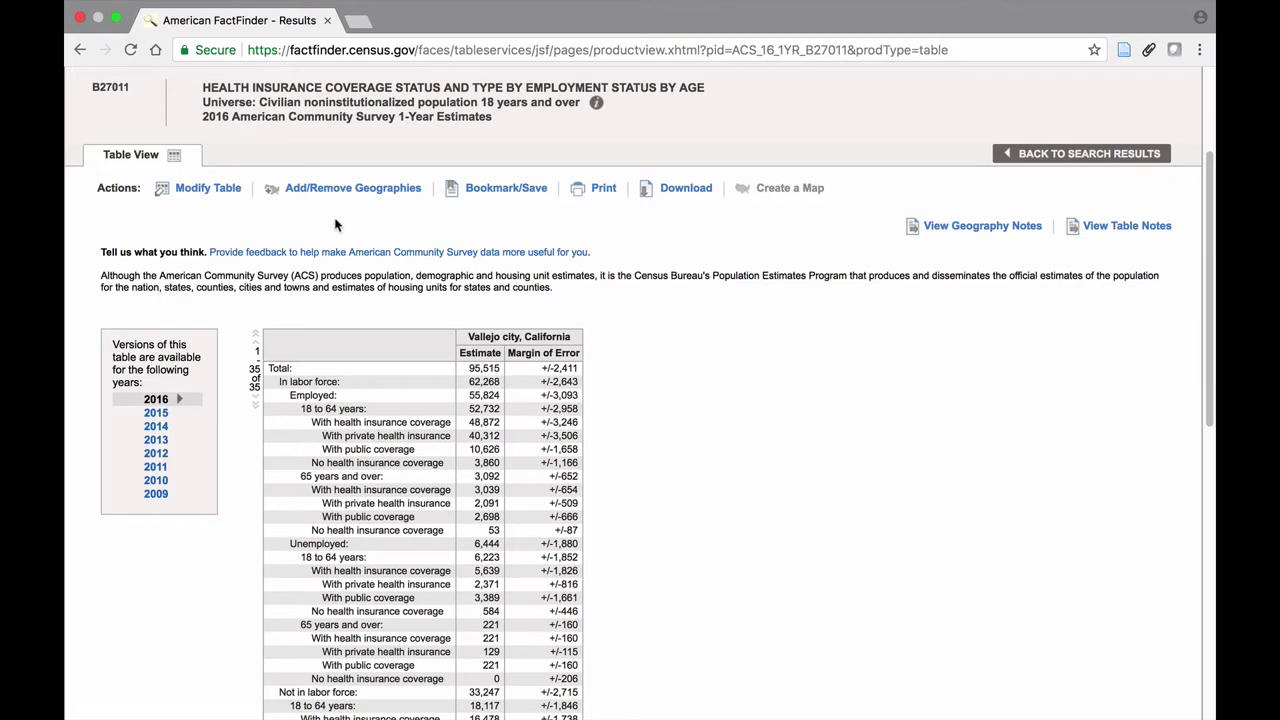
pyautogui.click(497, 190)
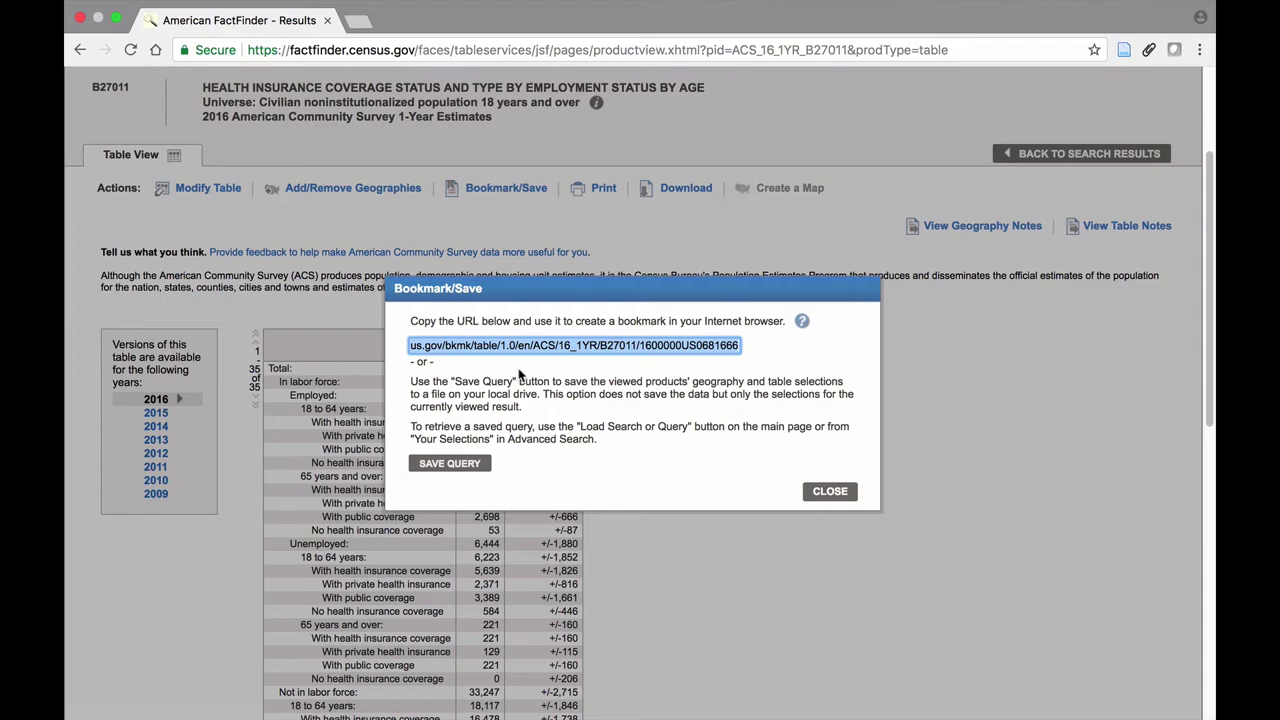
pyautogui.click(830, 491)
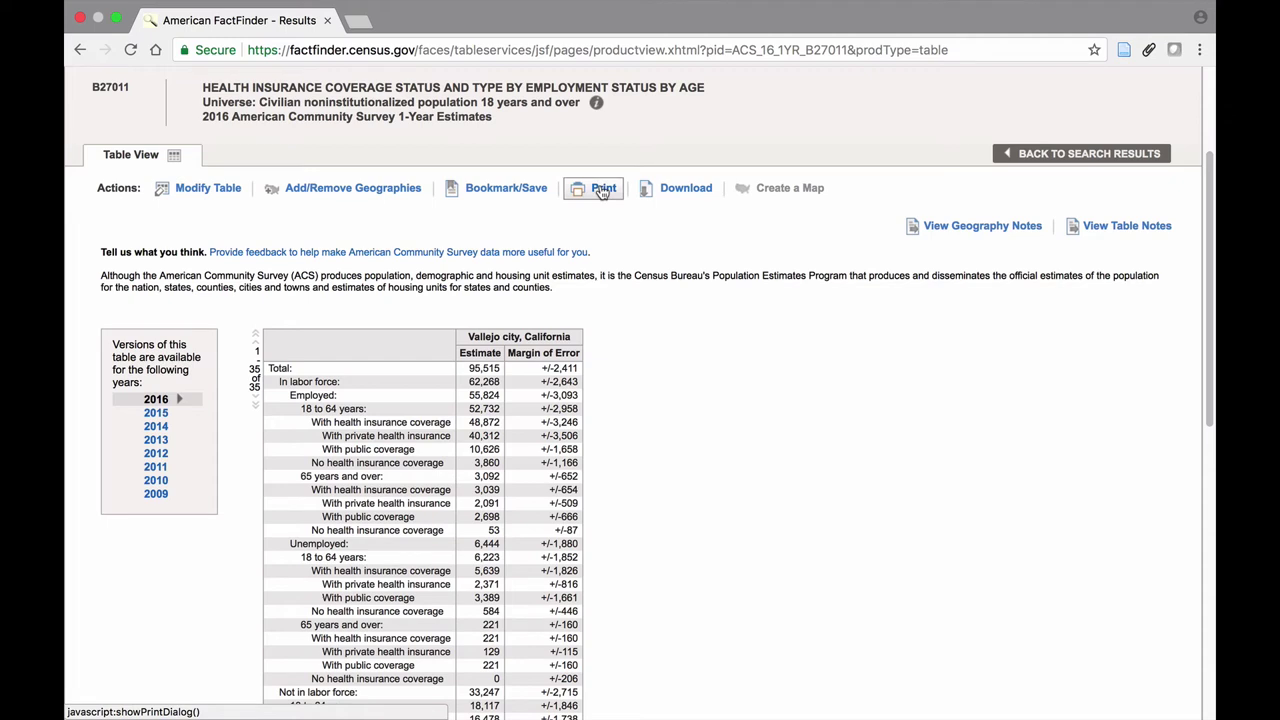
pyautogui.click(686, 190)
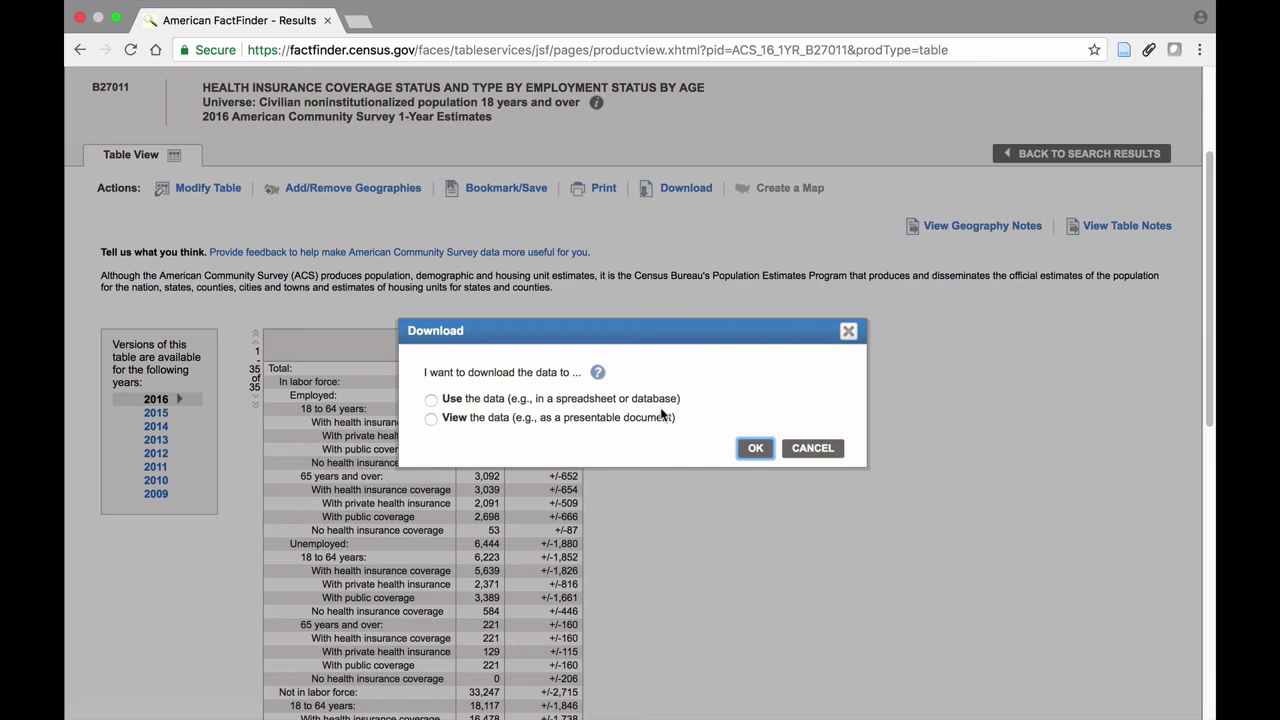
pyautogui.click(755, 448)
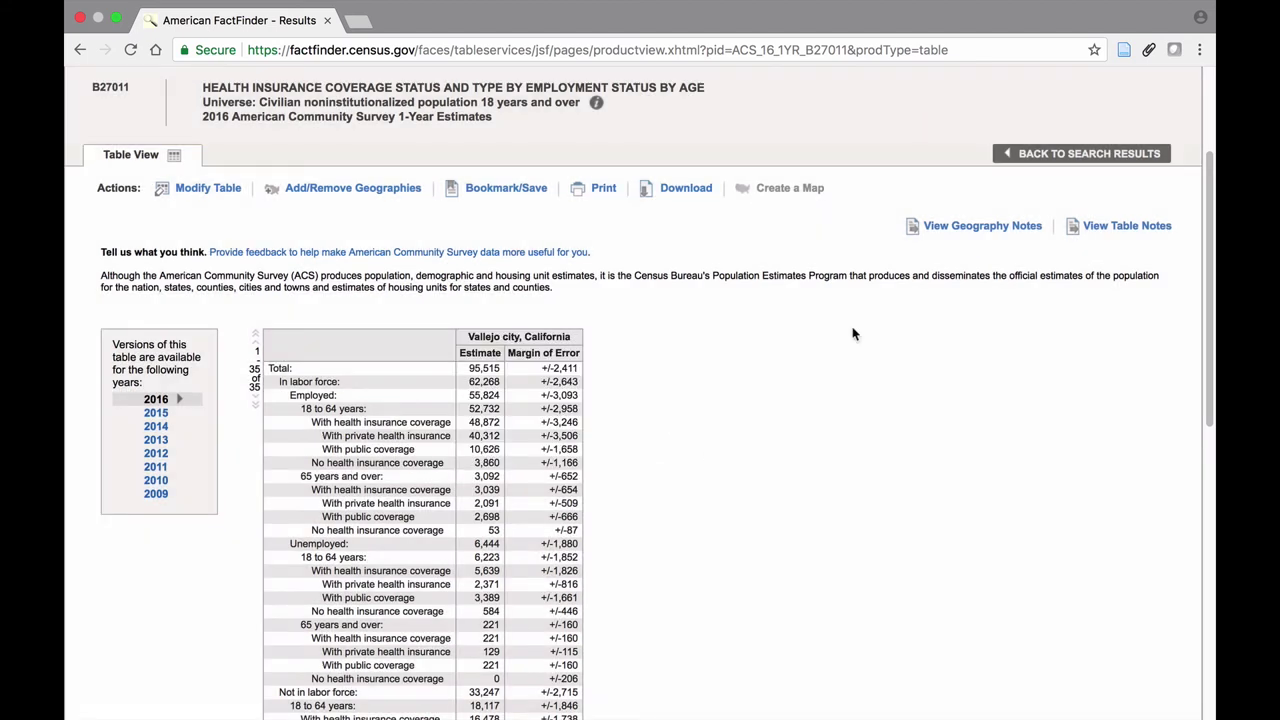